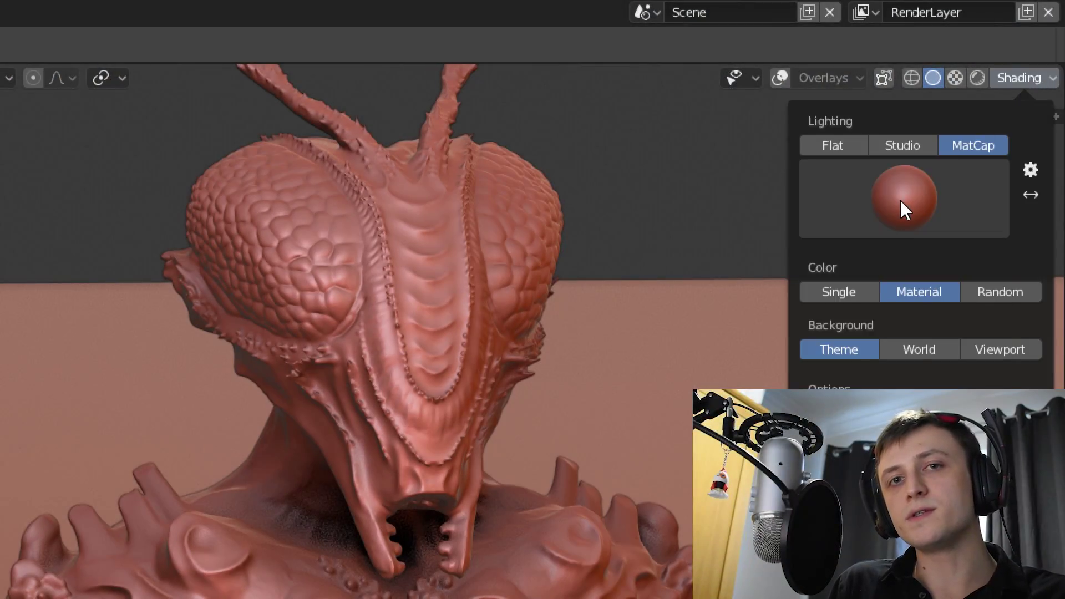
- Apply the plain grey MatCap and briefly preview random colouring before returning to material colour
{"action": "left_click", "coordinate": [493, 286]}
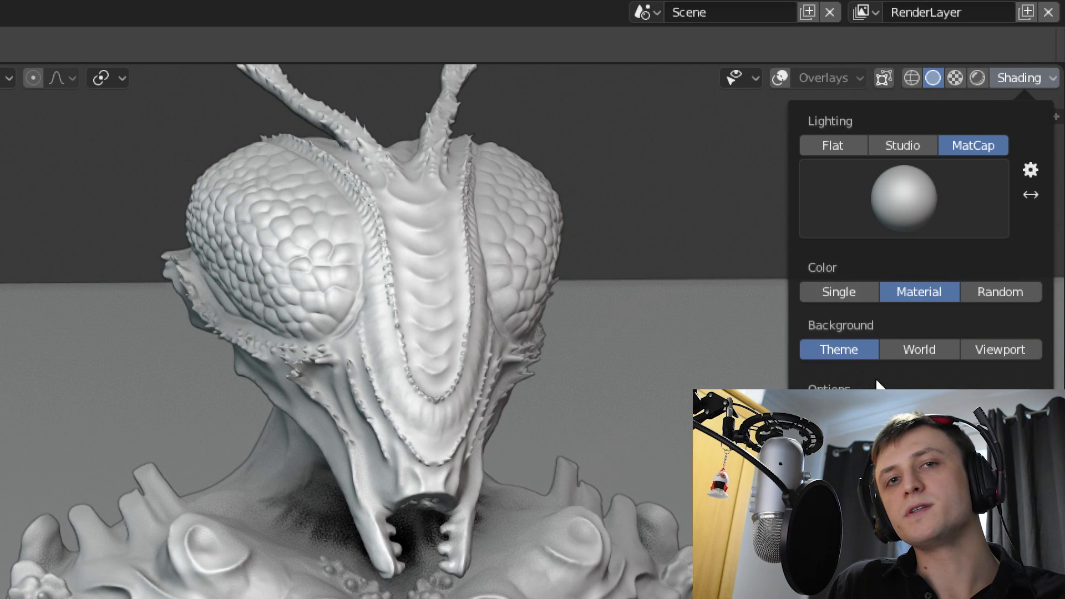
{"action": "left_click", "coordinate": [993, 296]}
{"action": "left_click", "coordinate": [927, 293]}
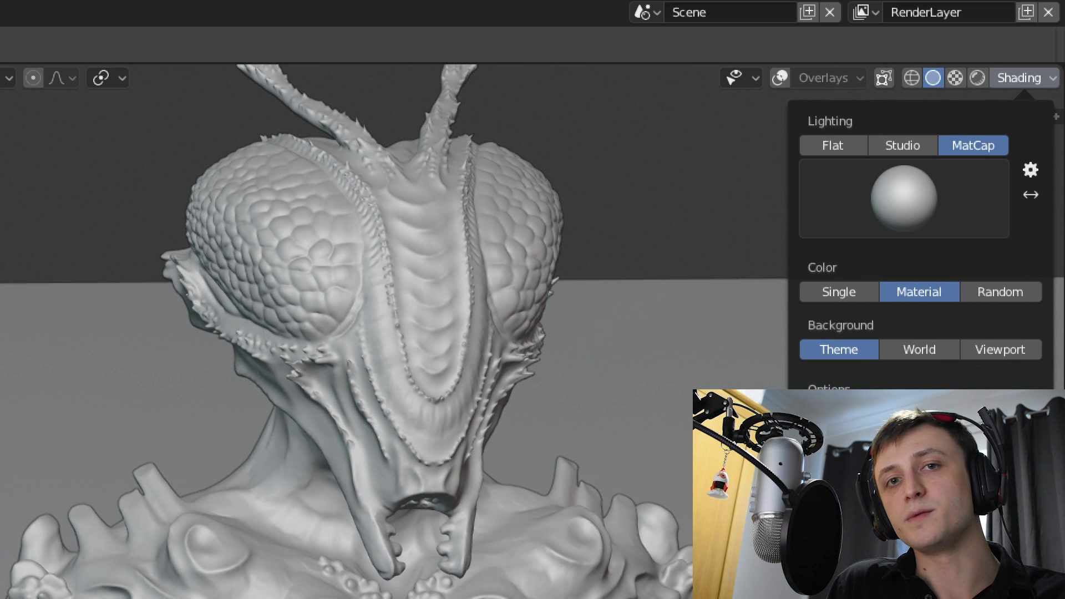
- Try the brown, red, blue-grey and white MatCaps in turn, ending on the red one
{"action": "left_click", "coordinate": [862, 197]}
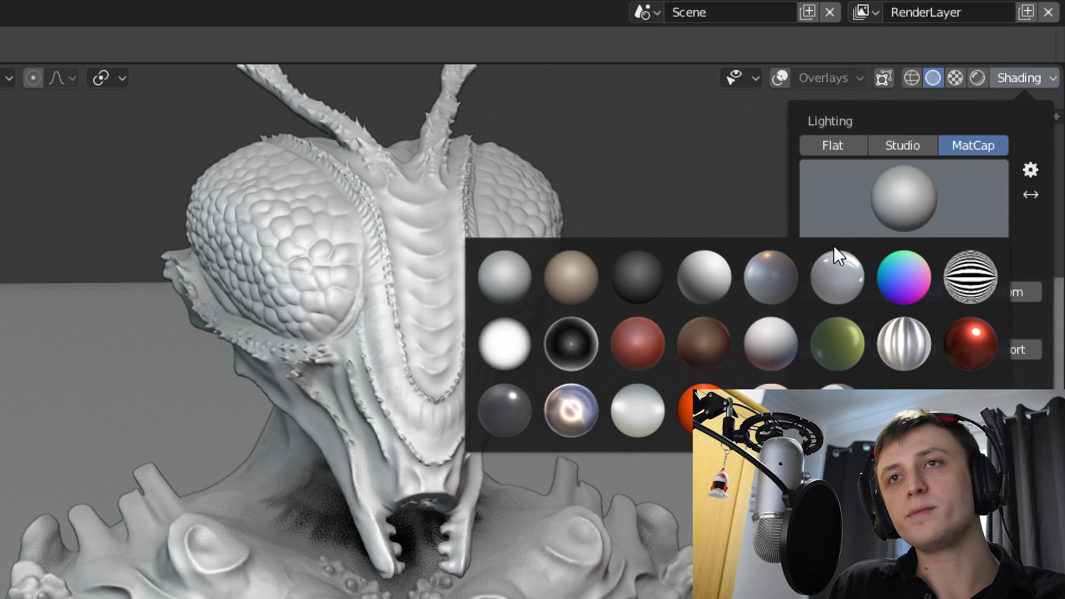
{"action": "left_click", "coordinate": [711, 340]}
{"action": "left_click", "coordinate": [915, 200]}
{"action": "left_click", "coordinate": [652, 348]}
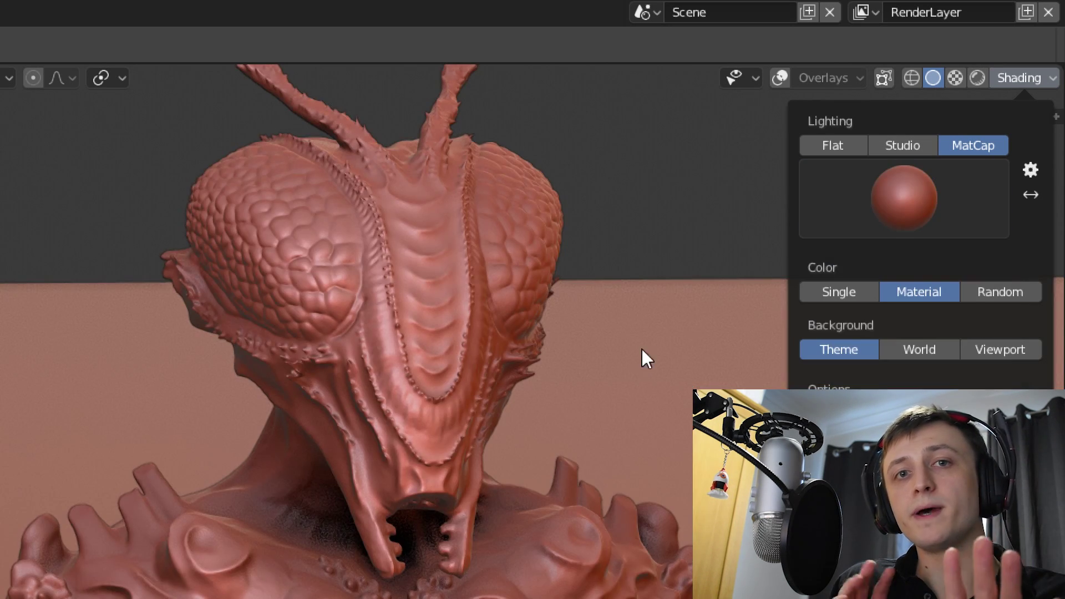
{"action": "left_click", "coordinate": [920, 184]}
{"action": "left_click", "coordinate": [779, 277]}
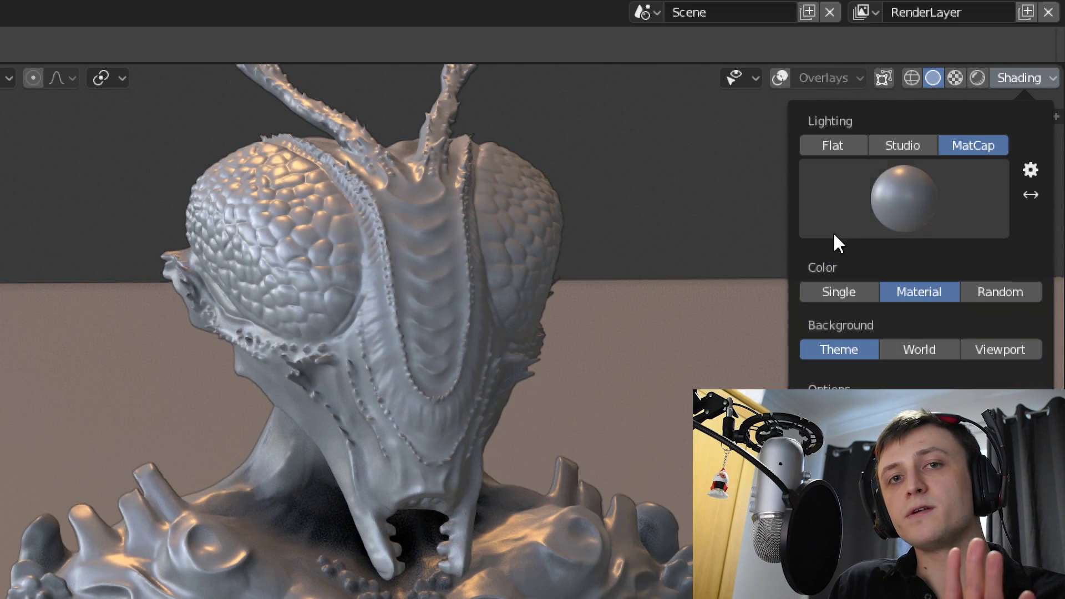
{"action": "left_click", "coordinate": [899, 190]}
{"action": "left_click", "coordinate": [714, 282]}
{"action": "left_click", "coordinate": [911, 189]}
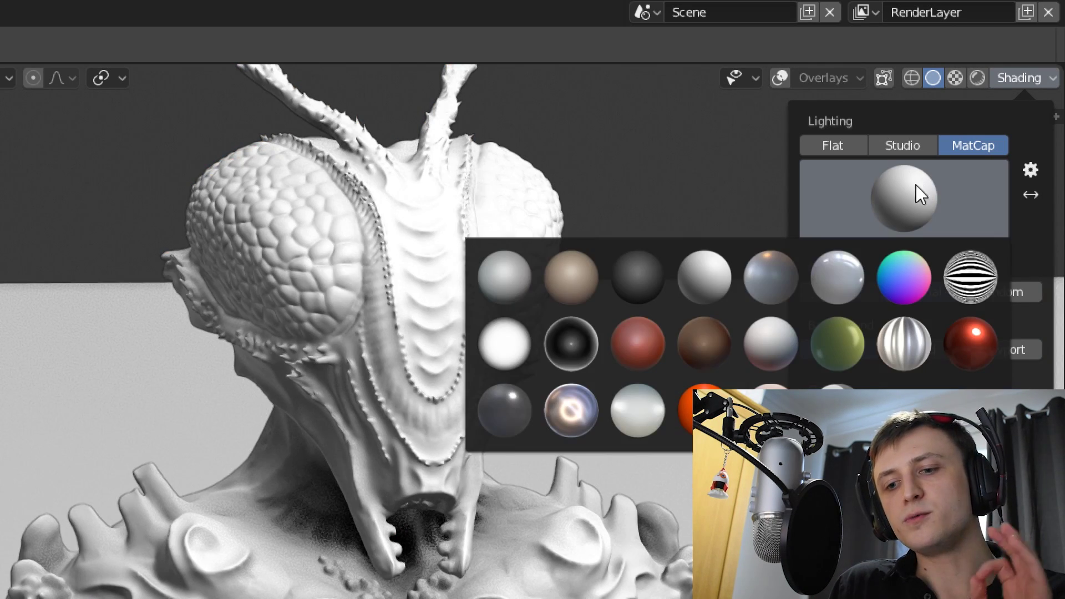
{"action": "left_click", "coordinate": [639, 348]}
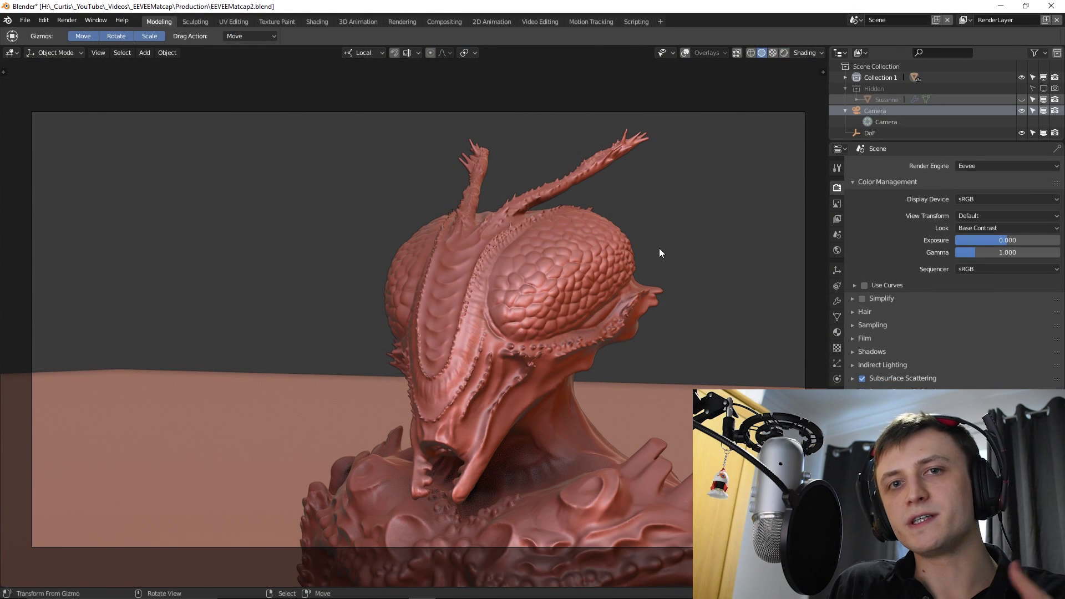
- Toggle the alien's viewport between Solid and Eevee Rendered shading, finishing in Rendered
{"action": "key", "text": "z"}
{"action": "left_click", "coordinate": [671, 256]}
{"action": "key", "text": "shift+z"}
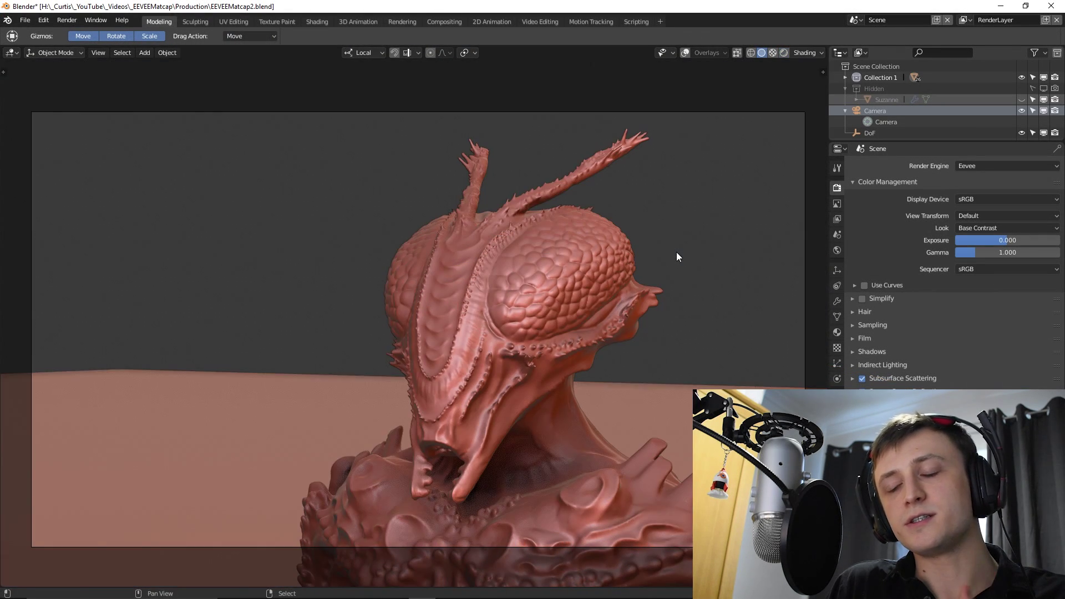
{"action": "key", "text": "shift+z"}
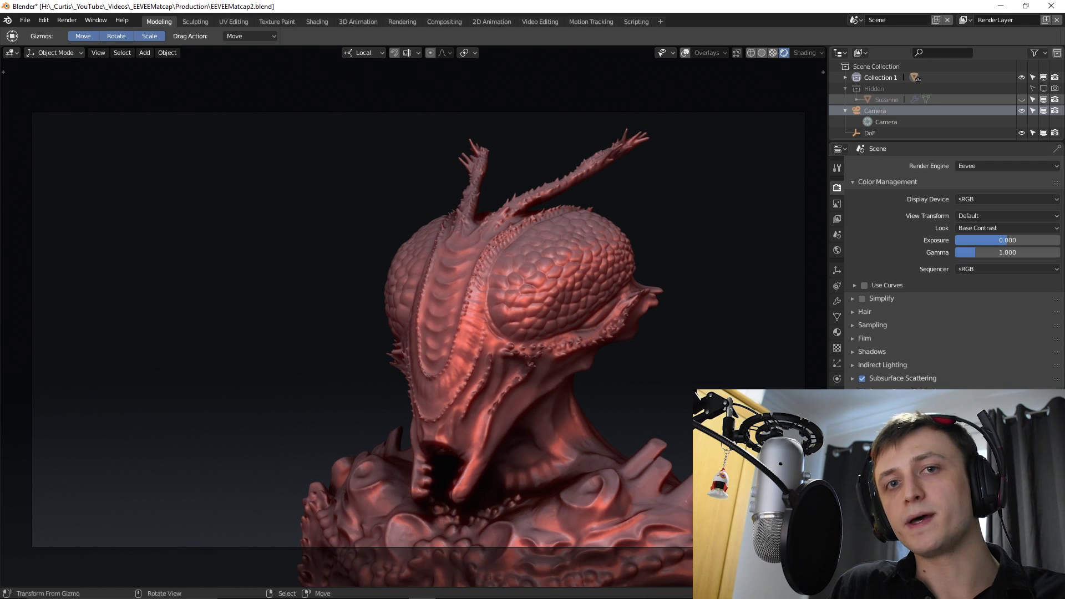
{"action": "key", "text": "shift+z"}
{"action": "key", "text": "shift+z"}
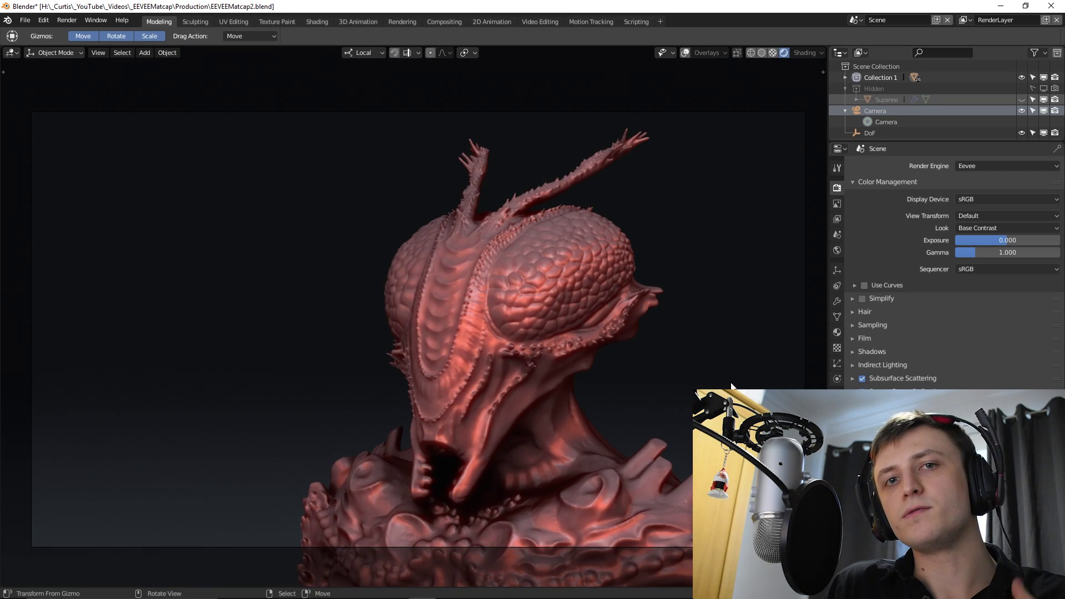
{"action": "key", "text": "shift+z"}
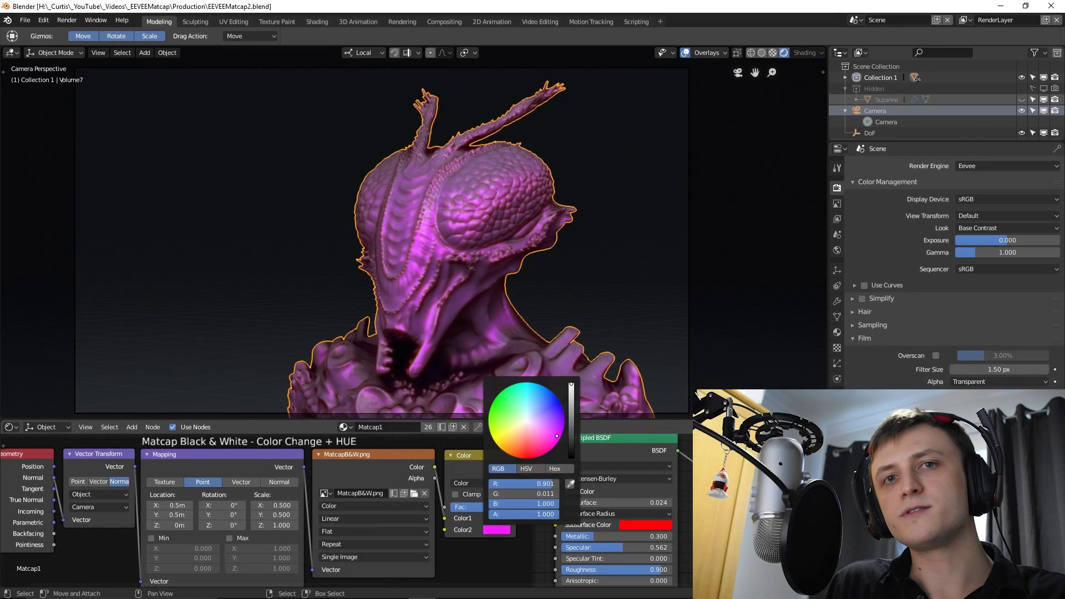
- Sweep the tint through green, cyan and red-orange, then raise Metallic and lower Roughness to 0.290
{"action": "mouse_move", "coordinate": [556, 435]}
{"action": "left_mouse_down"}
{"action": "mouse_move", "coordinate": [519, 453]}
{"action": "mouse_move", "coordinate": [501, 399]}
{"action": "mouse_move", "coordinate": [530, 457]}
{"action": "mouse_move", "coordinate": [547, 453]}
{"action": "left_mouse_up"}
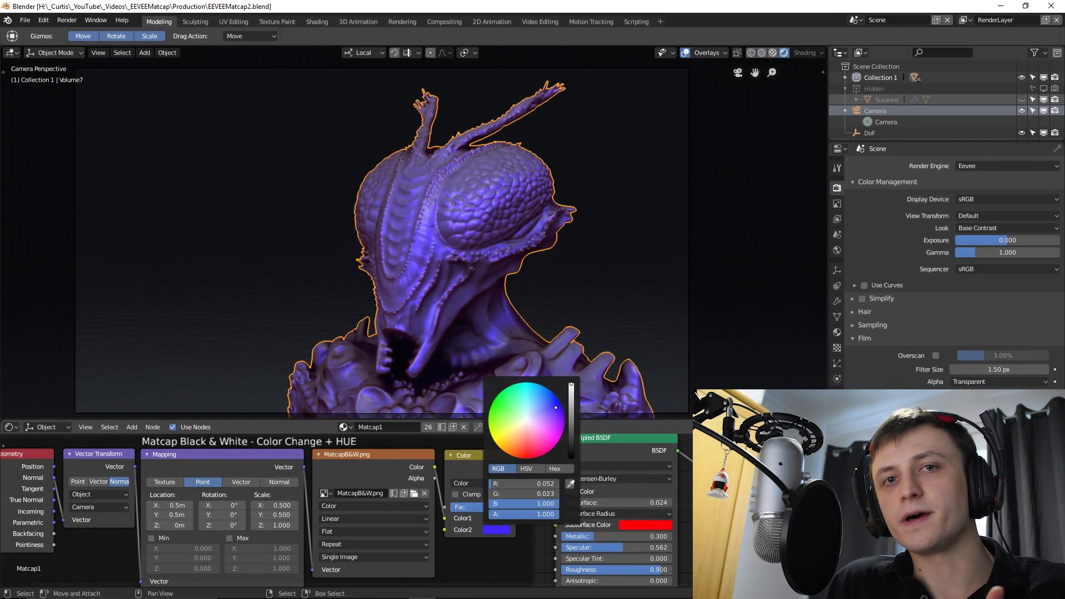
{"action": "mouse_move", "coordinate": [556, 408]}
{"action": "left_mouse_down"}
{"action": "mouse_move", "coordinate": [497, 417]}
{"action": "mouse_move", "coordinate": [553, 406]}
{"action": "mouse_move", "coordinate": [518, 390]}
{"action": "left_mouse_up"}
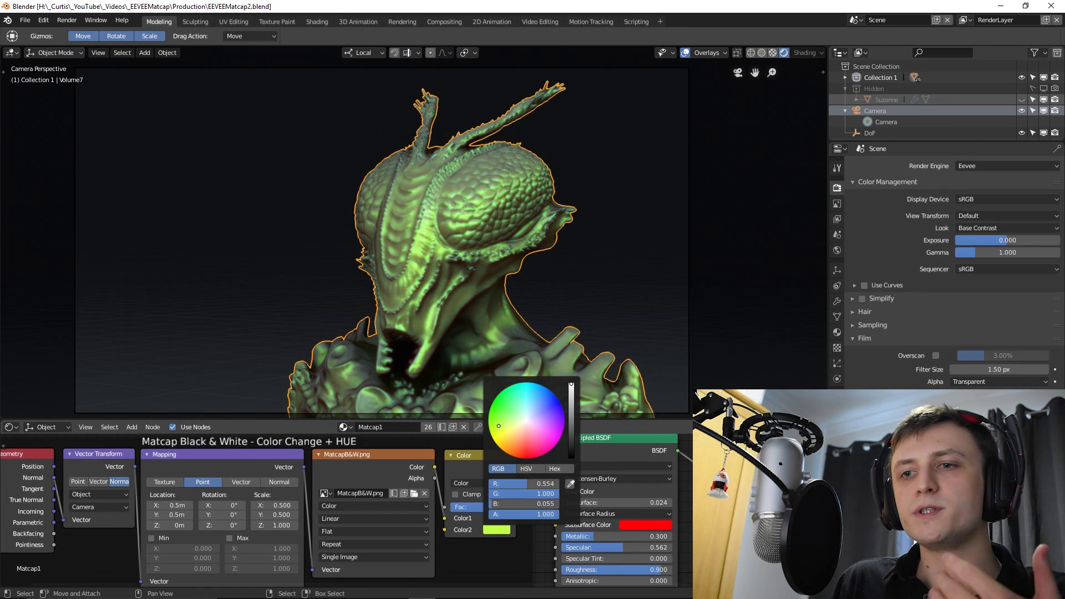
{"action": "mouse_move", "coordinate": [499, 426]}
{"action": "left_mouse_down"}
{"action": "mouse_move", "coordinate": [552, 441]}
{"action": "mouse_move", "coordinate": [549, 403]}
{"action": "mouse_move", "coordinate": [497, 421]}
{"action": "mouse_move", "coordinate": [522, 444]}
{"action": "mouse_move", "coordinate": [550, 411]}
{"action": "mouse_move", "coordinate": [498, 421]}
{"action": "mouse_move", "coordinate": [541, 447]}
{"action": "mouse_move", "coordinate": [552, 403]}
{"action": "mouse_move", "coordinate": [498, 422]}
{"action": "mouse_move", "coordinate": [516, 444]}
{"action": "mouse_move", "coordinate": [550, 427]}
{"action": "mouse_move", "coordinate": [536, 435]}
{"action": "left_mouse_up"}
{"action": "left_click_drag", "start_coordinate": [602, 536], "coordinate": [627, 536]}
{"action": "left_click_drag", "start_coordinate": [660, 570], "coordinate": [595, 569]}
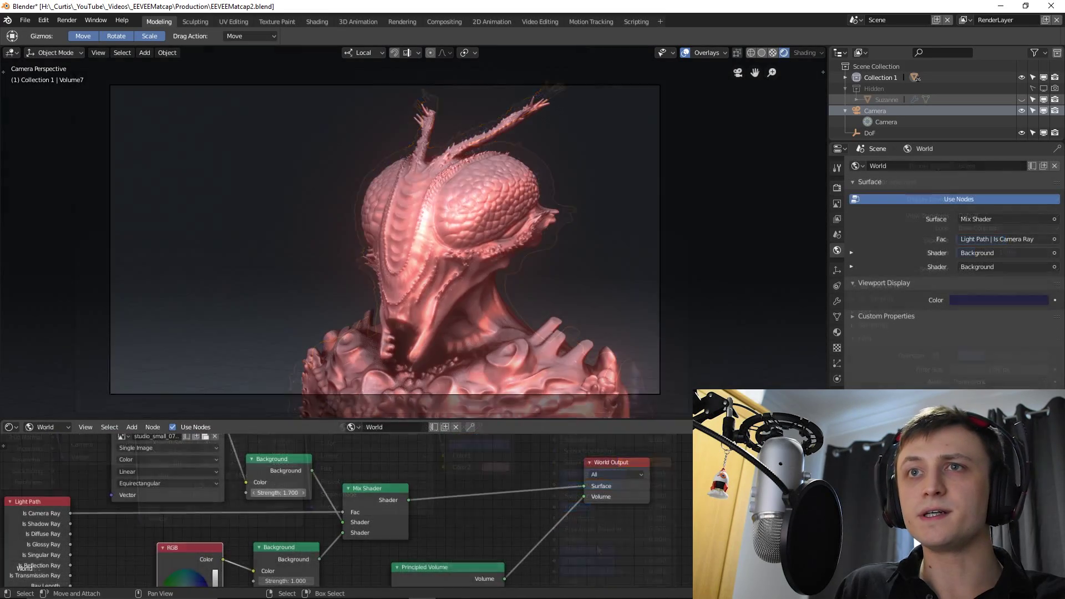
- Make the world background blue, the tint pink, and the subsurface colour blue
{"action": "left_click_drag", "start_coordinate": [488, 421], "coordinate": [502, 404]}
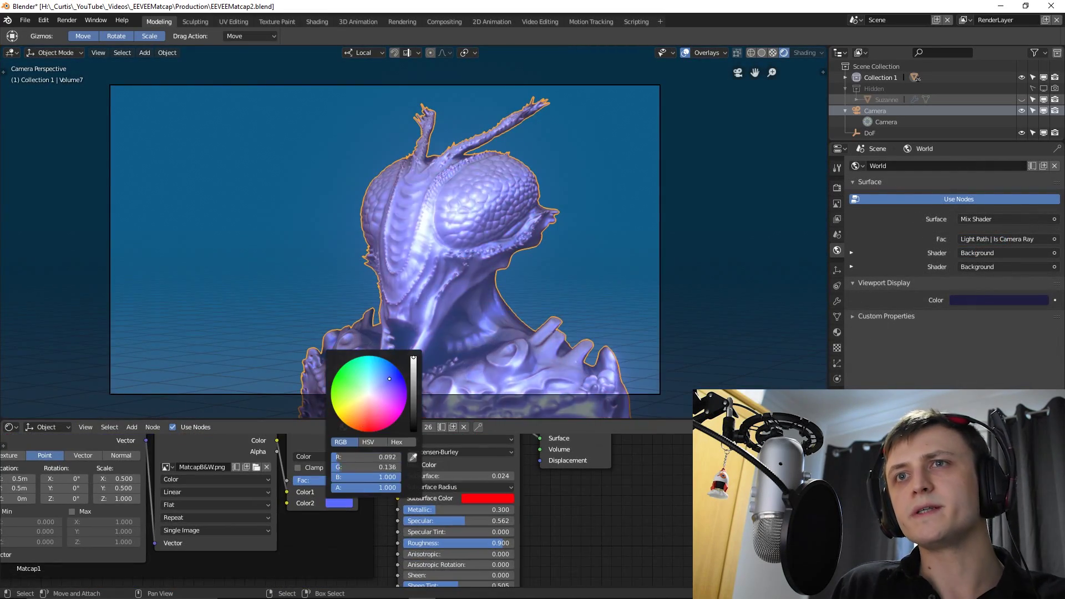
{"action": "left_click_drag", "start_coordinate": [378, 389], "coordinate": [389, 380]}
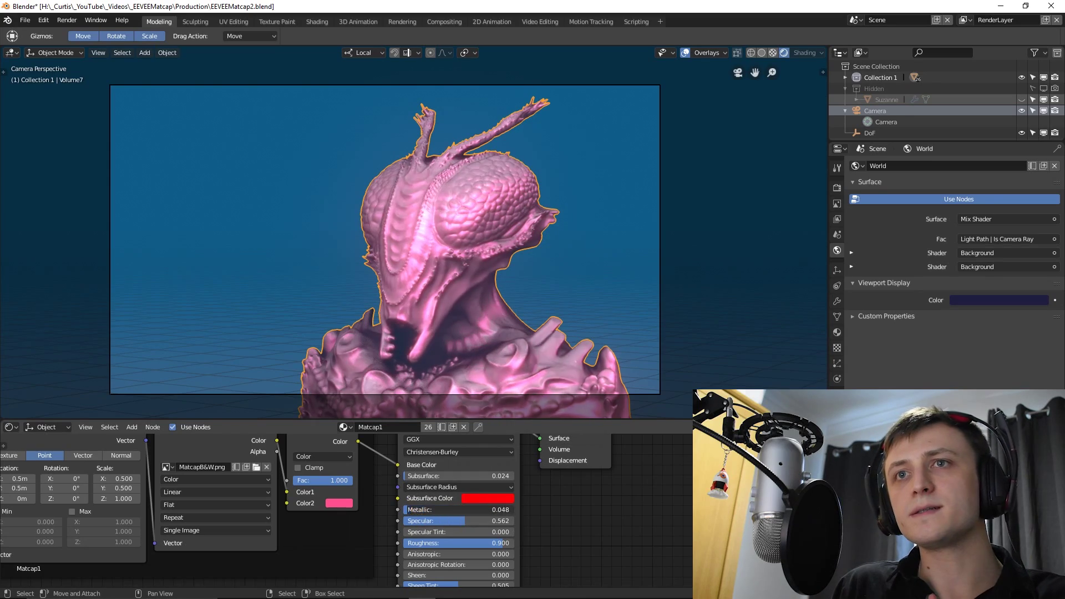
{"action": "left_click", "coordinate": [488, 499]}
{"action": "left_click_drag", "start_coordinate": [507, 378], "coordinate": [496, 391]}
- Hide viewport overlays, maximize the 3D view and orbit around the creature
{"action": "left_click", "coordinate": [685, 53]}
{"action": "middle_click_drag", "start_coordinate": [466, 222], "coordinate": [471, 289]}
{"action": "key", "text": "ctrl+space"}
{"action": "middle_click_drag", "start_coordinate": [492, 395], "coordinate": [704, 368]}
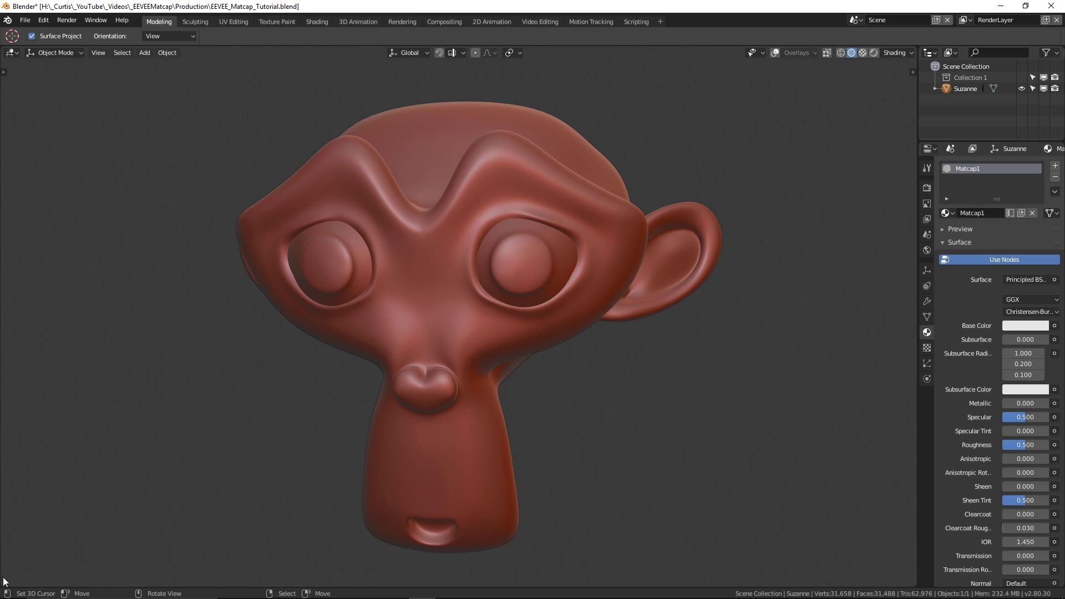
- Split off a lower Shader Editor area and add a Geometry node
{"action": "left_click_drag", "start_coordinate": [3, 579], "coordinate": [9, 276]}
{"action": "left_click", "coordinate": [11, 282]}
{"action": "left_click", "coordinate": [45, 222]}
{"action": "key", "text": "shift+a"}
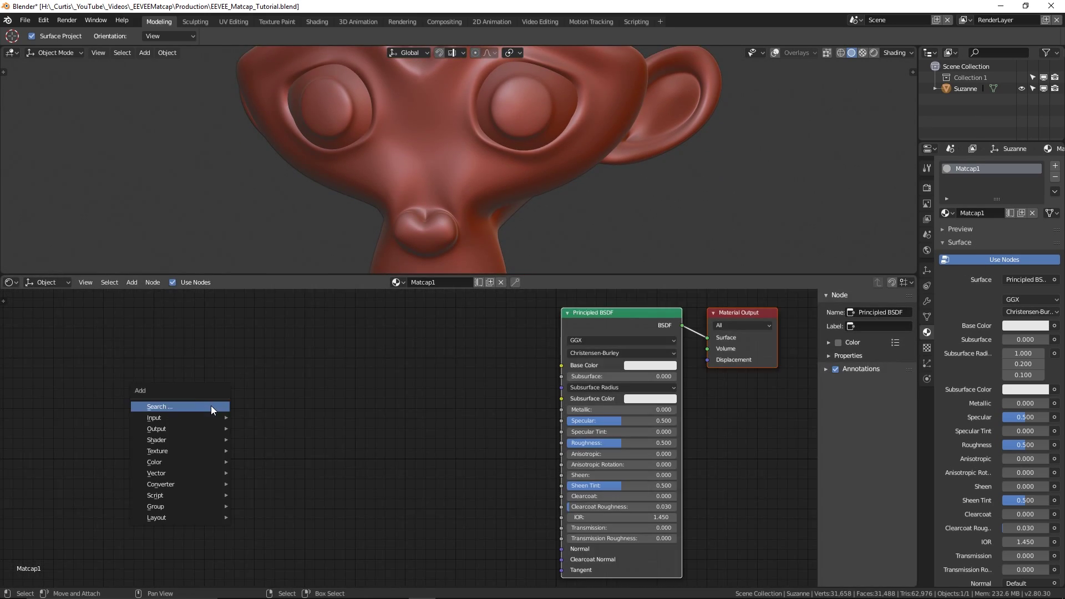
{"action": "left_click", "coordinate": [211, 406]}
{"action": "type", "text": "geo"}
{"action": "key", "text": "Return"}
{"action": "left_click", "coordinate": [156, 319]}
{"action": "key", "text": "shift+a"}
{"action": "left_click", "coordinate": [297, 339]}
- Add a Vector Transform node and link Geometry's Normal into its Vector input
{"action": "type", "text": "vector t"}
{"action": "key", "text": "Return"}
{"action": "left_click", "coordinate": [257, 324]}
{"action": "middle_click_drag", "start_coordinate": [282, 382], "coordinate": [303, 435]}
{"action": "scroll", "coordinate": [303, 435], "scroll_direction": "up", "scroll_amount": 4}
{"action": "left_click_drag", "start_coordinate": [226, 388], "coordinate": [229, 392]}
{"action": "left_click_drag", "start_coordinate": [264, 450], "coordinate": [266, 450]}
{"action": "middle_click_drag", "start_coordinate": [240, 488], "coordinate": [319, 487]}
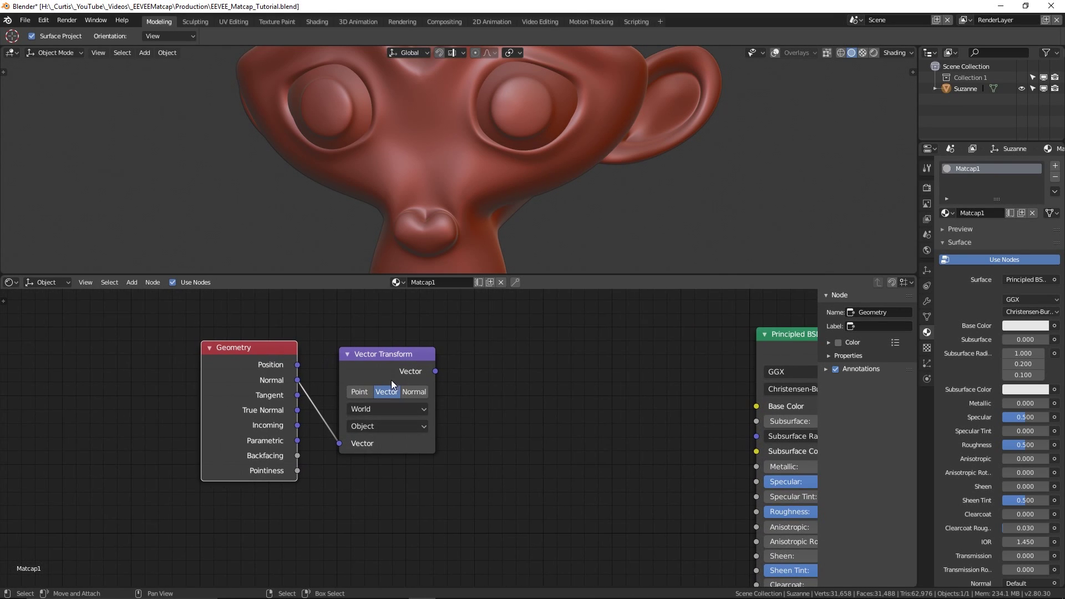
{"action": "left_click_drag", "start_coordinate": [391, 378], "coordinate": [371, 371]}
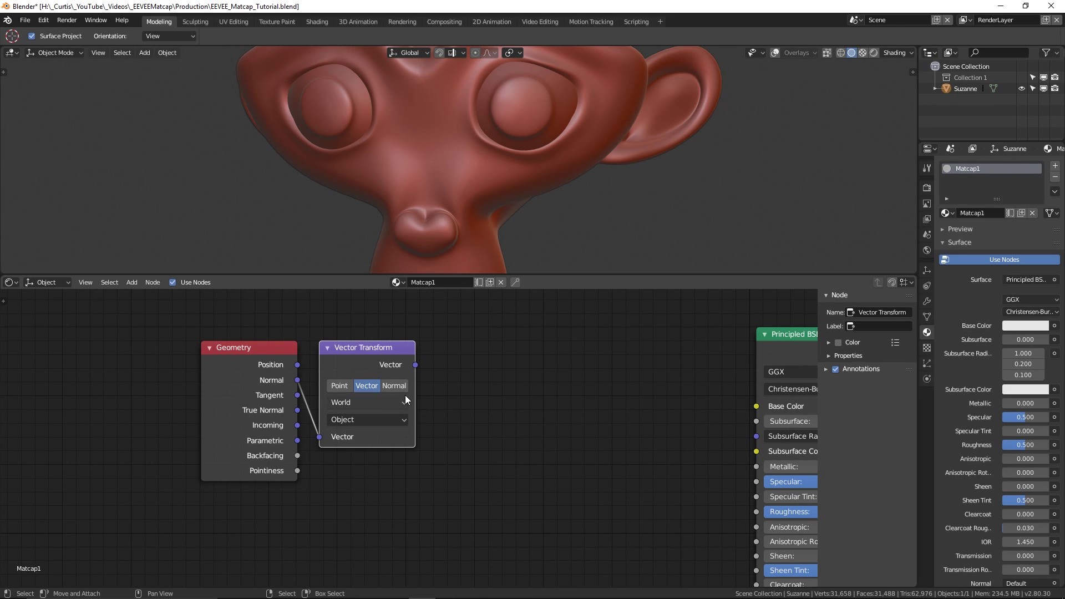
{"action": "scroll", "coordinate": [413, 380], "scroll_direction": "down", "scroll_amount": 2}
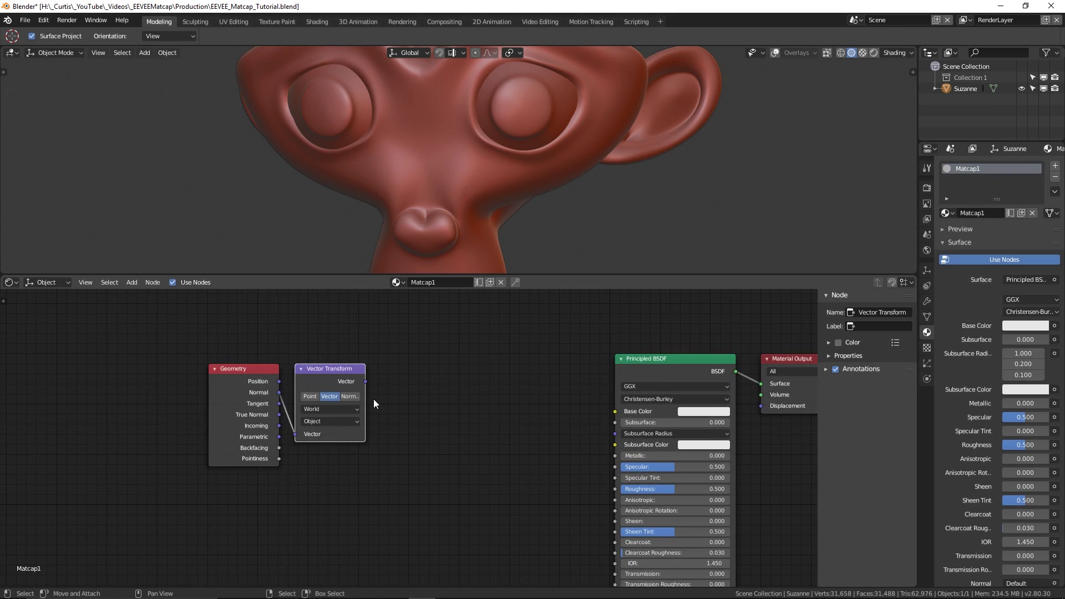
- Set the Vector Transform to Normal, converting from Object to Camera space
{"action": "left_click", "coordinate": [350, 396]}
{"action": "scroll", "coordinate": [281, 415], "scroll_direction": "up", "scroll_amount": 2}
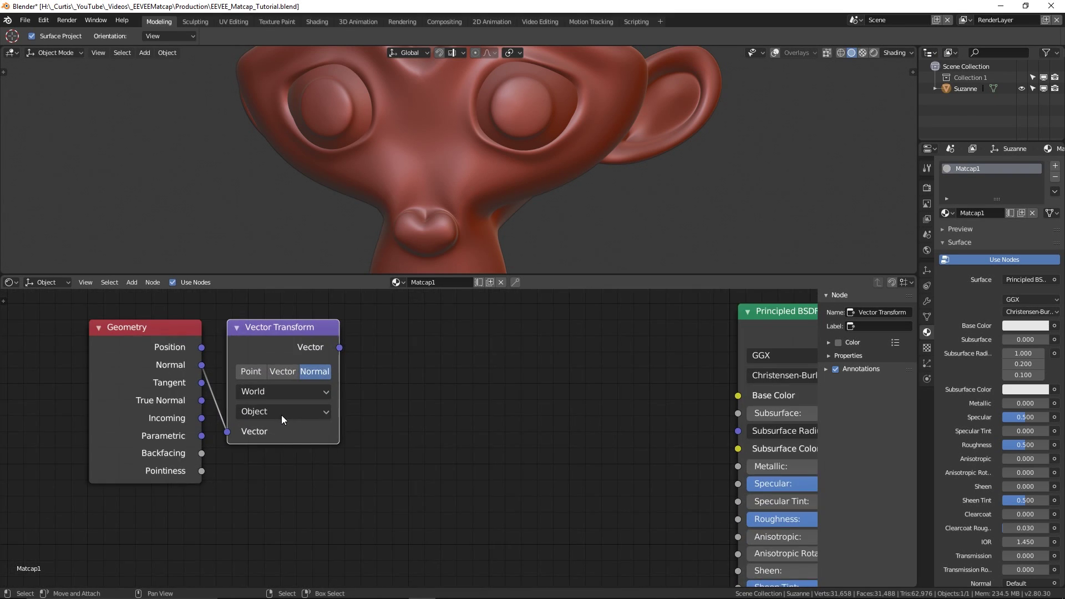
{"action": "middle_click_drag", "start_coordinate": [281, 415], "coordinate": [366, 428]}
{"action": "left_click", "coordinate": [383, 404]}
{"action": "left_click", "coordinate": [374, 371]}
{"action": "left_click", "coordinate": [365, 424]}
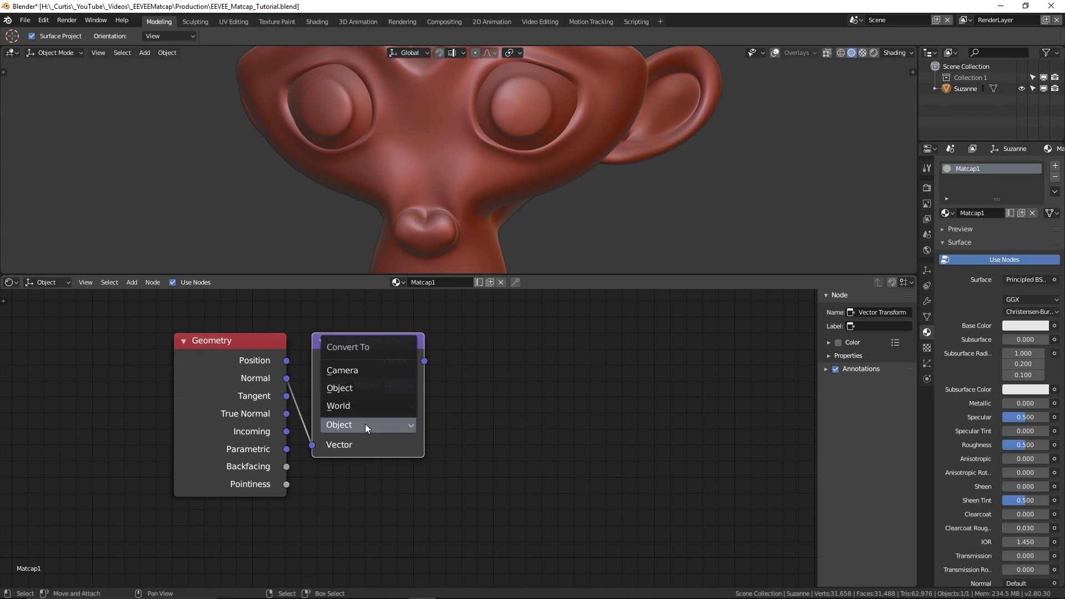
{"action": "left_click", "coordinate": [361, 372]}
- Add a Mapping node fed by the Vector Transform output
{"action": "scroll", "coordinate": [469, 403], "scroll_direction": "down", "scroll_amount": 6}
{"action": "key", "text": "shift+a"}
{"action": "left_click", "coordinate": [471, 400]}
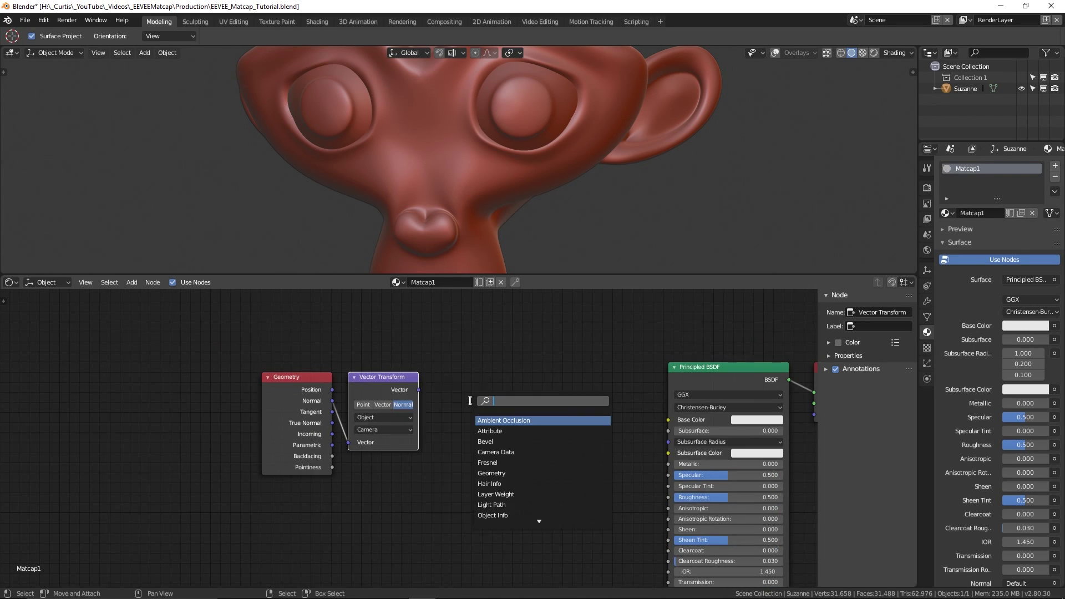
{"action": "type", "text": "map"}
{"action": "key", "text": "Return"}
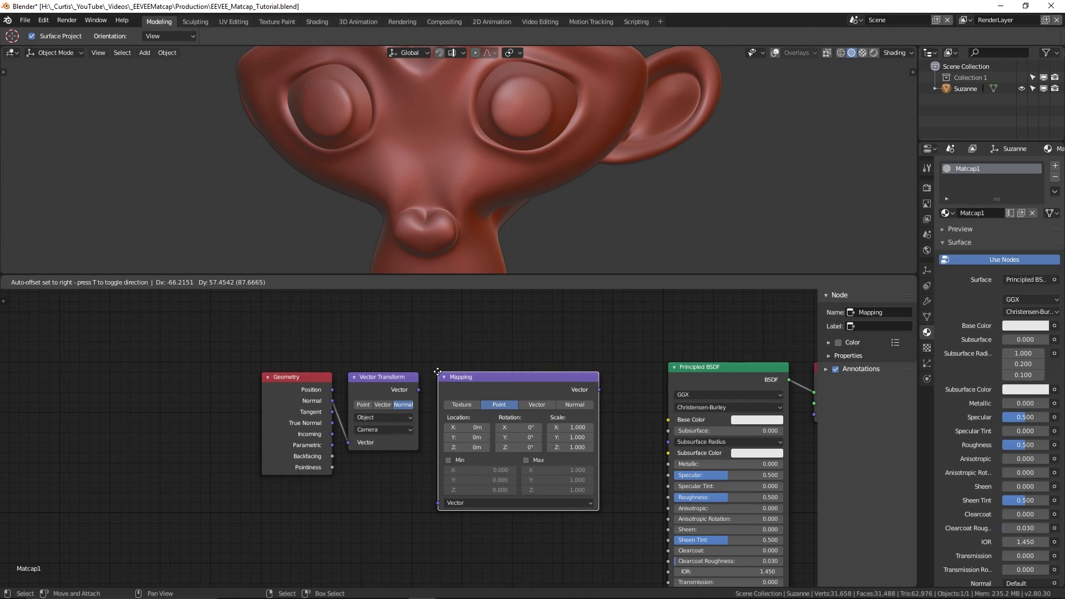
{"action": "left_click", "coordinate": [438, 373]}
{"action": "left_click_drag", "start_coordinate": [441, 485], "coordinate": [435, 501]}
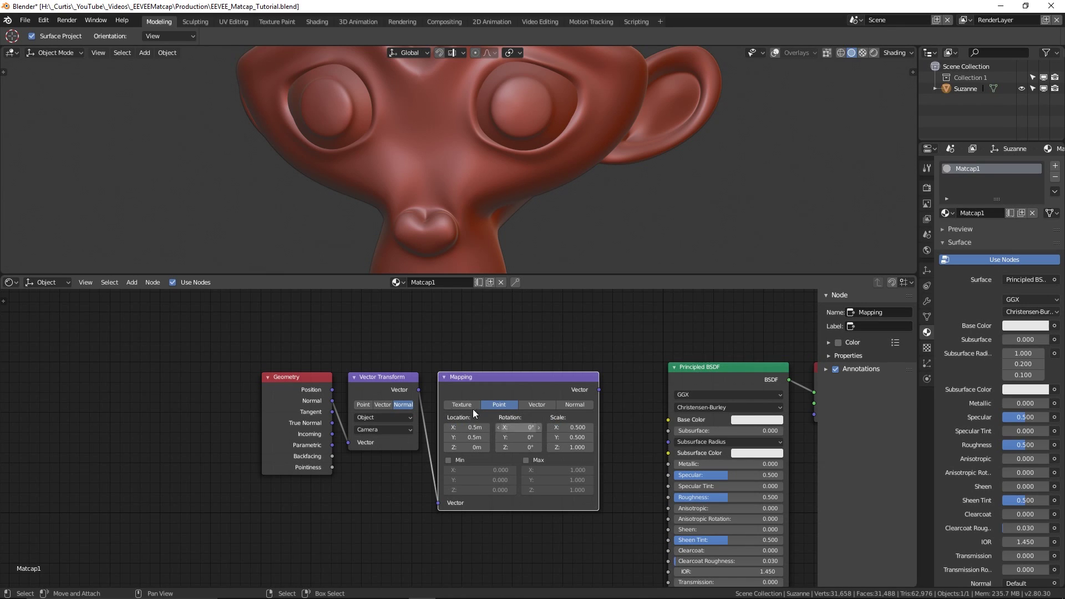
- Shift the Geometry, Vector Transform and Mapping nodes left and add an Image Texture after Mapping
{"action": "left_click_drag", "start_coordinate": [261, 340], "coordinate": [565, 511]}
{"action": "key", "text": "g"}
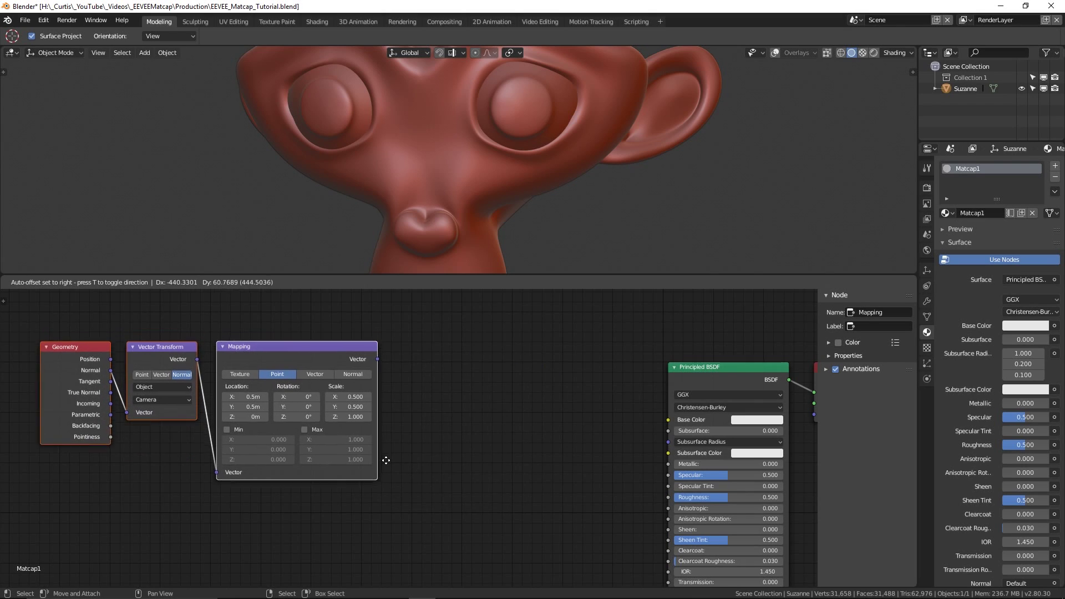
{"action": "left_click", "coordinate": [430, 356]}
{"action": "key", "text": "shift+a"}
{"action": "left_click", "coordinate": [429, 356]}
{"action": "type", "text": "image"}
{"action": "key", "text": "Return"}
{"action": "left_click", "coordinate": [395, 351]}
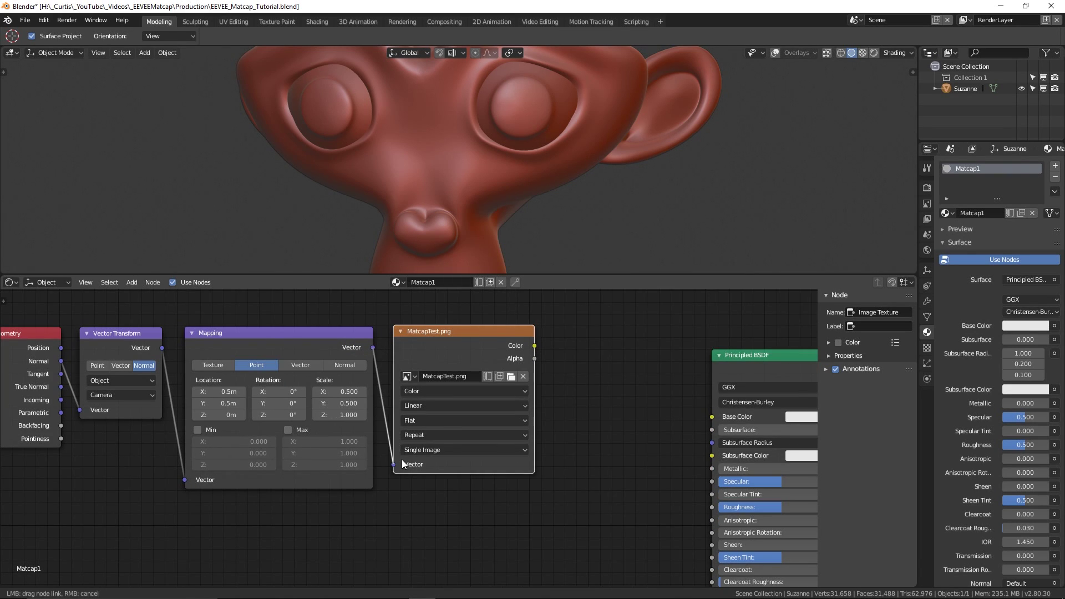
- Wire Mapping's Vector into the Image Texture and move the node chain left
{"action": "left_click_drag", "start_coordinate": [402, 461], "coordinate": [399, 462]}
{"action": "scroll", "coordinate": [399, 461], "scroll_direction": "down", "scroll_amount": 3}
{"action": "right_click_drag", "start_coordinate": [430, 504], "coordinate": [49, 295]}
{"action": "key", "text": "g"}
{"action": "left_click_drag", "start_coordinate": [380, 424], "coordinate": [277, 416]}
- Add a MixRGB node with Color blend mode and link the image Color into Color1
{"action": "key", "text": "shift+a"}
{"action": "left_click", "coordinate": [432, 356]}
{"action": "type", "text": "m"}
{"action": "key", "text": "Down"}
{"action": "key", "text": "Down"}
{"action": "key", "text": "Return"}
{"action": "left_click", "coordinate": [405, 336]}
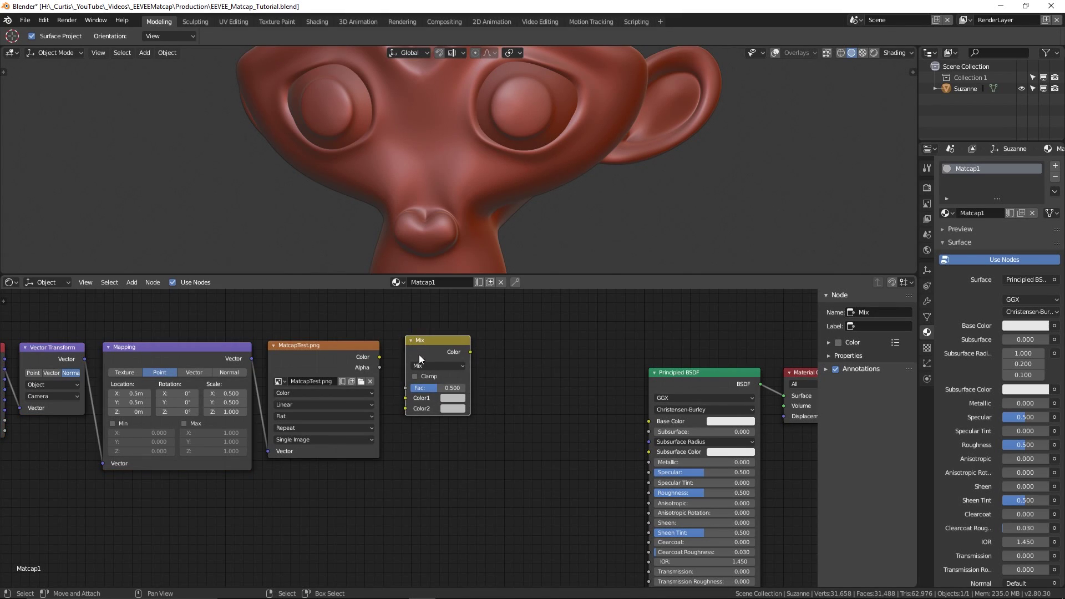
{"action": "left_click", "coordinate": [439, 366]}
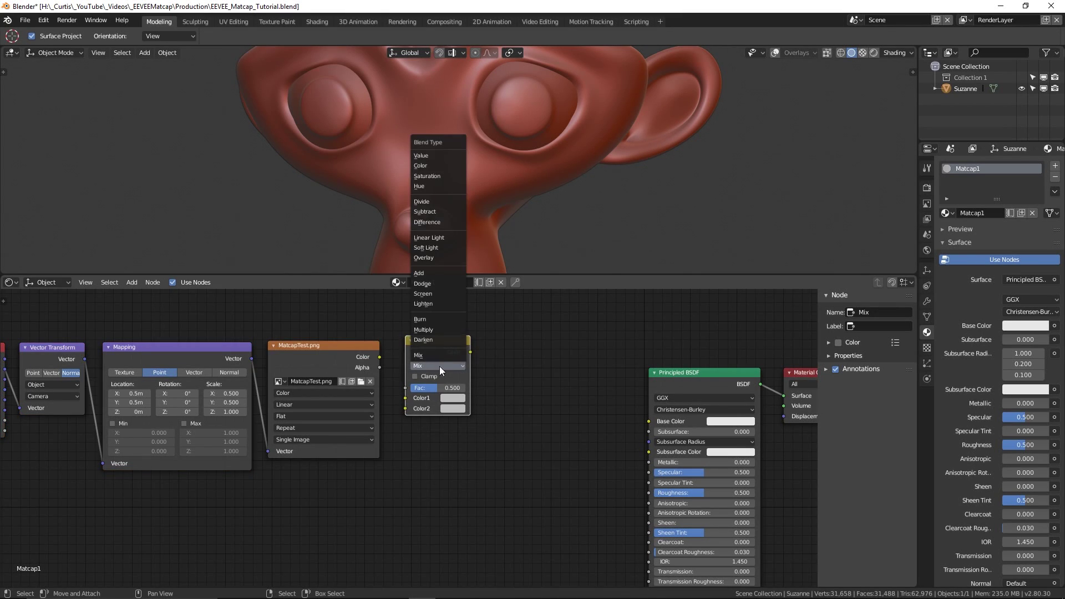
{"action": "left_click", "coordinate": [444, 165]}
{"action": "left_click_drag", "start_coordinate": [424, 344], "coordinate": [402, 406]}
{"action": "scroll", "coordinate": [497, 374], "scroll_direction": "up", "scroll_amount": 1}
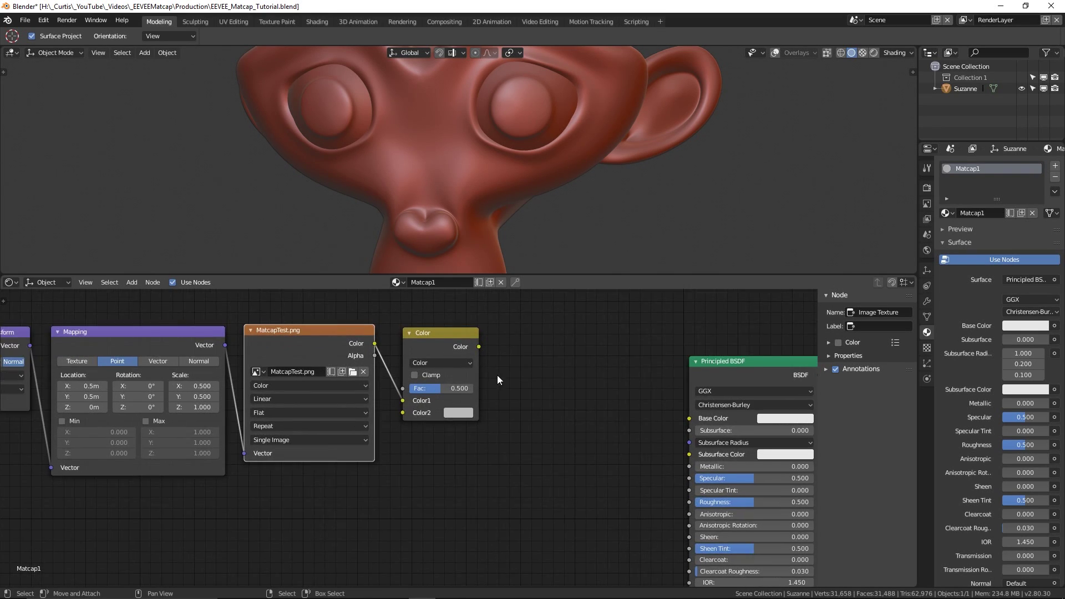
{"action": "middle_click_drag", "start_coordinate": [498, 375], "coordinate": [380, 347]}
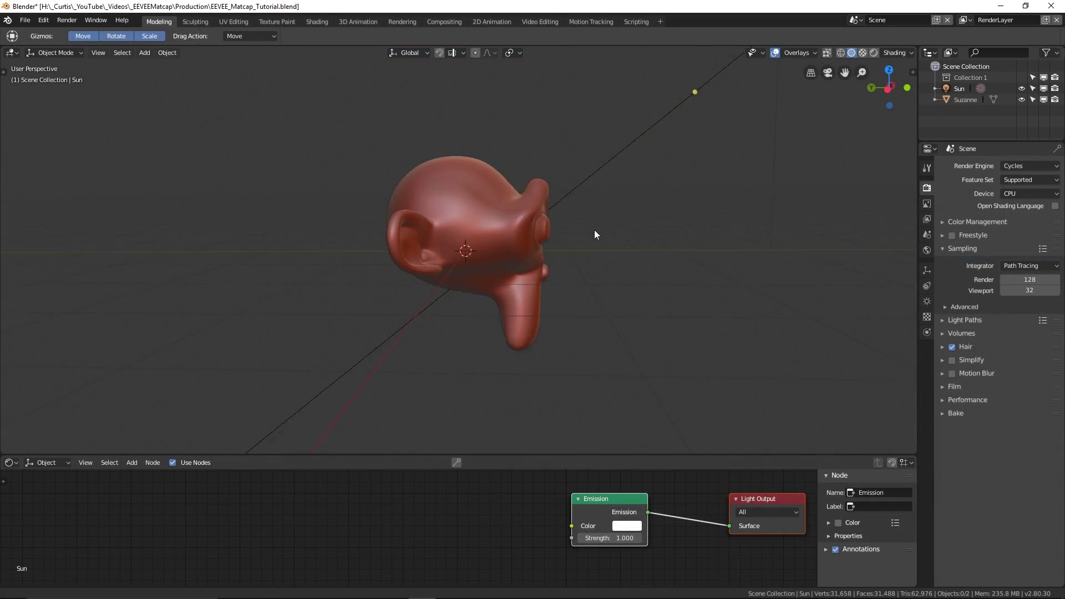
- Switch to Rendered shading and orbit to frame Suzanne's head
{"action": "middle_click_drag", "start_coordinate": [595, 230], "coordinate": [755, 62]}
{"action": "key", "text": "shift+z"}
{"action": "scroll", "coordinate": [536, 284], "scroll_direction": "up", "scroll_amount": 2}
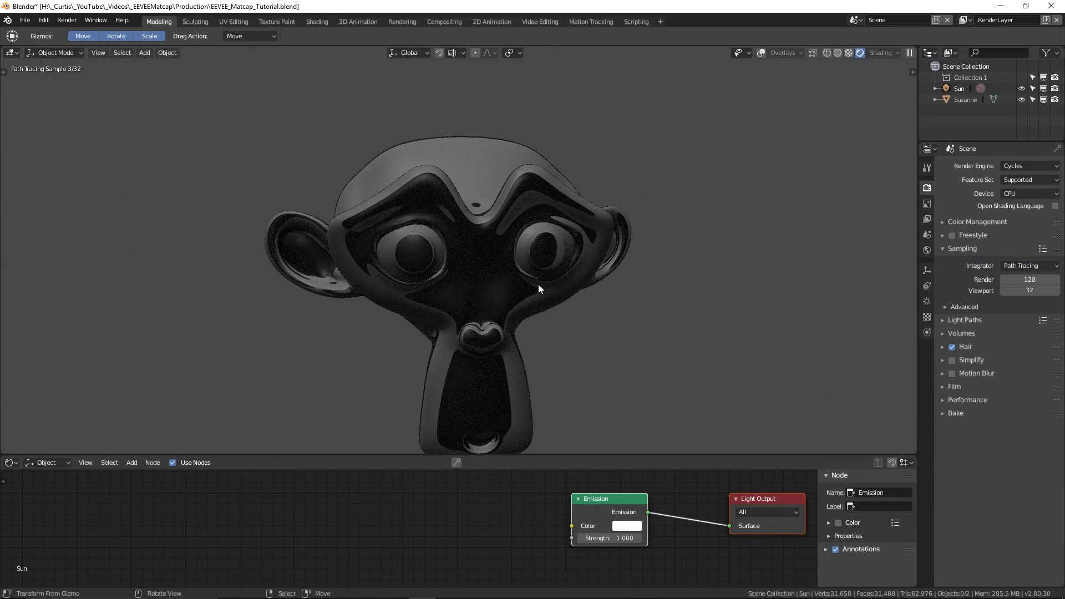
{"action": "middle_click_drag", "start_coordinate": [539, 284], "coordinate": [543, 230], "text": "shift"}
{"action": "mouse_move", "coordinate": [610, 286]}
{"action": "middle_mouse_down"}
{"action": "mouse_move", "coordinate": [618, 270]}
{"action": "mouse_move", "coordinate": [457, 301]}
{"action": "mouse_move", "coordinate": [421, 365]}
{"action": "mouse_move", "coordinate": [510, 395]}
{"action": "middle_mouse_up"}
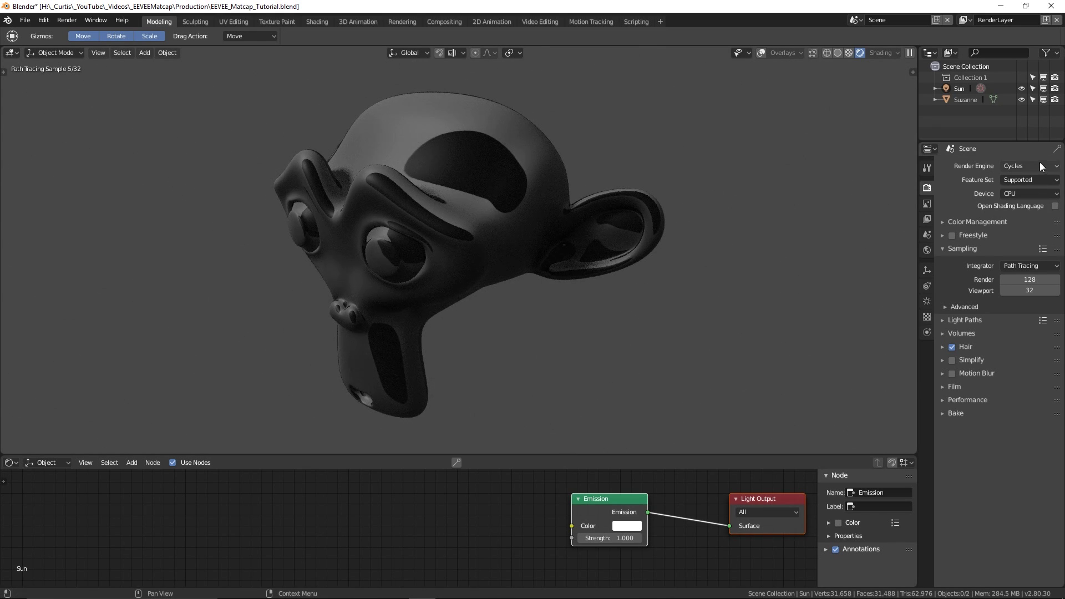
- Set the render engine to Eevee and orbit to inspect Suzanne's shading
{"action": "left_click", "coordinate": [1030, 165]}
{"action": "left_click", "coordinate": [1032, 151]}
{"action": "mouse_move", "coordinate": [550, 281]}
{"action": "middle_mouse_down"}
{"action": "mouse_move", "coordinate": [505, 318]}
{"action": "mouse_move", "coordinate": [563, 376]}
{"action": "mouse_move", "coordinate": [635, 302]}
{"action": "mouse_move", "coordinate": [598, 258]}
{"action": "mouse_move", "coordinate": [471, 269]}
{"action": "mouse_move", "coordinate": [430, 323]}
{"action": "mouse_move", "coordinate": [468, 384]}
{"action": "mouse_move", "coordinate": [532, 354]}
{"action": "mouse_move", "coordinate": [586, 305]}
{"action": "mouse_move", "coordinate": [581, 264]}
{"action": "mouse_move", "coordinate": [540, 257]}
{"action": "mouse_move", "coordinate": [448, 267]}
{"action": "mouse_move", "coordinate": [541, 269]}
{"action": "middle_mouse_up"}
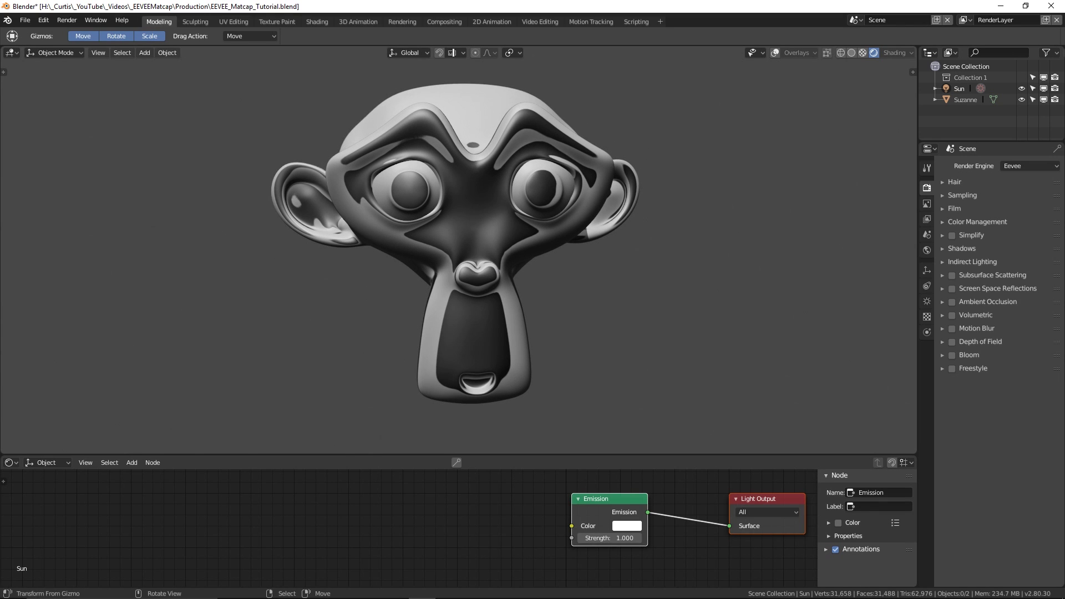
{"action": "mouse_move", "coordinate": [300, 342]}
{"action": "middle_mouse_down"}
{"action": "mouse_move", "coordinate": [285, 341]}
{"action": "mouse_move", "coordinate": [294, 338]}
{"action": "middle_mouse_up"}
{"action": "middle_click_drag", "start_coordinate": [688, 324], "coordinate": [644, 332]}
- Compare a Cycles side view, then set the render engine back to Eevee
{"action": "left_click", "coordinate": [1029, 166]}
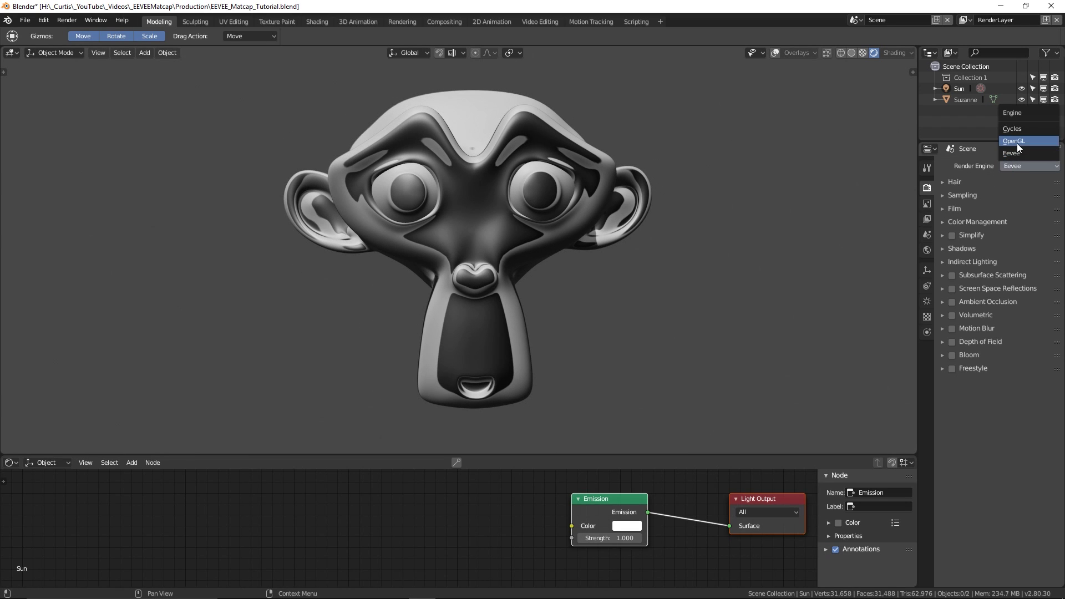
{"action": "left_click", "coordinate": [1018, 128]}
{"action": "middle_click_drag", "start_coordinate": [635, 261], "coordinate": [590, 293]}
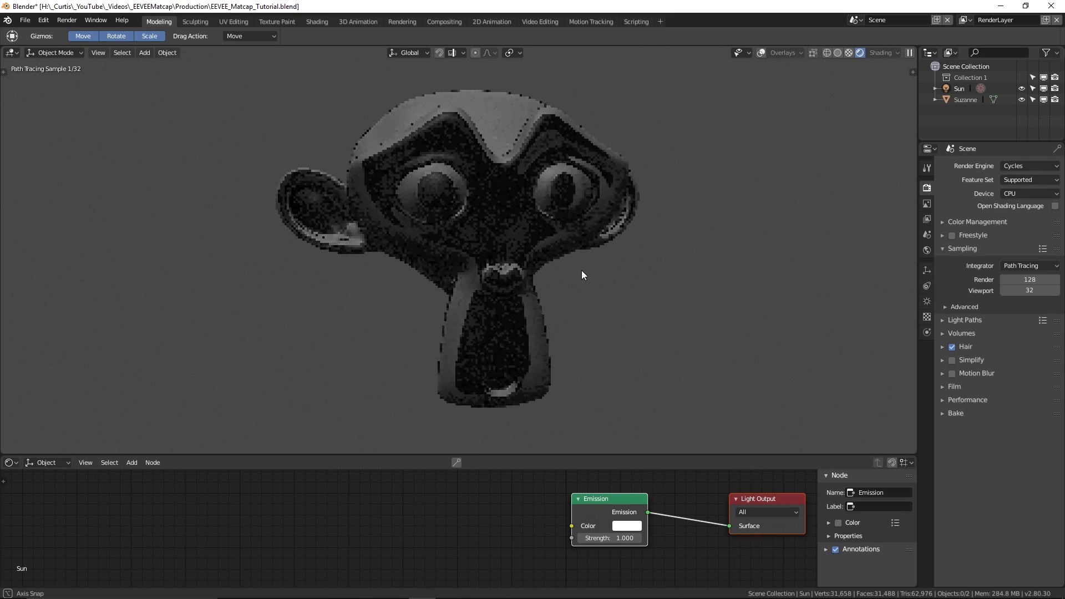
{"action": "left_click", "coordinate": [1007, 161]}
{"action": "left_click", "coordinate": [1008, 153]}
{"action": "middle_click_drag", "start_coordinate": [652, 289], "coordinate": [647, 311]}
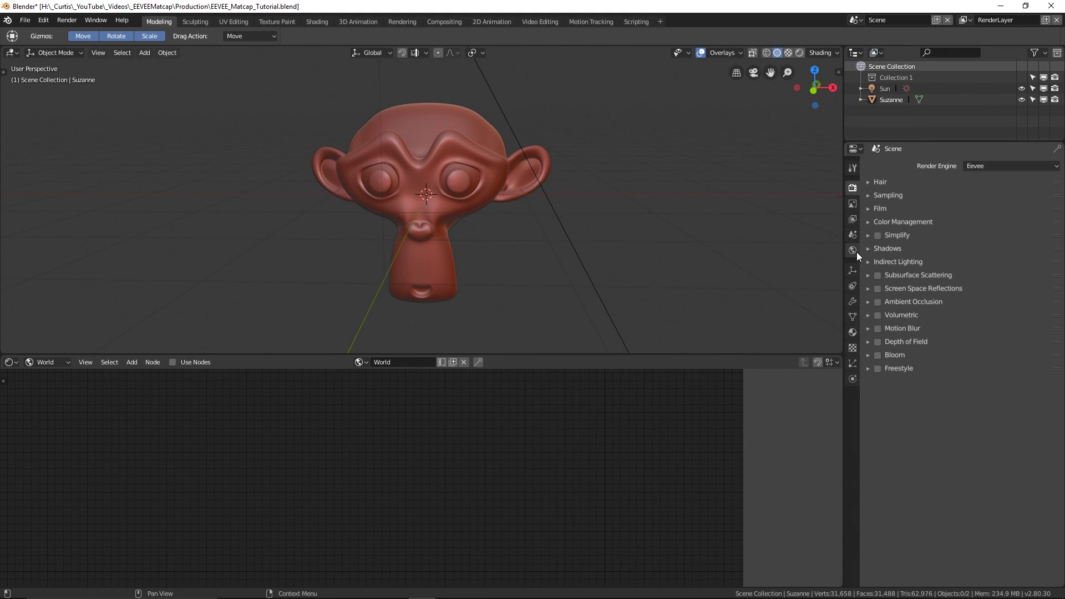
- Turn on world nodes and drive the Background colour with an Environment Texture node
{"action": "left_click", "coordinate": [857, 251]}
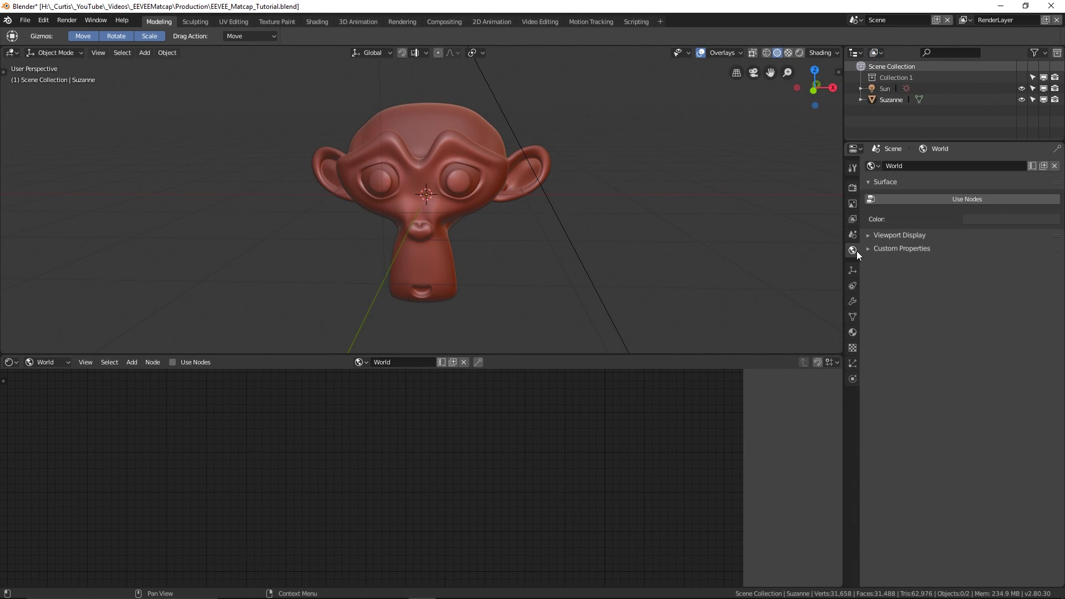
{"action": "left_click", "coordinate": [958, 199]}
{"action": "left_click", "coordinate": [1054, 240]}
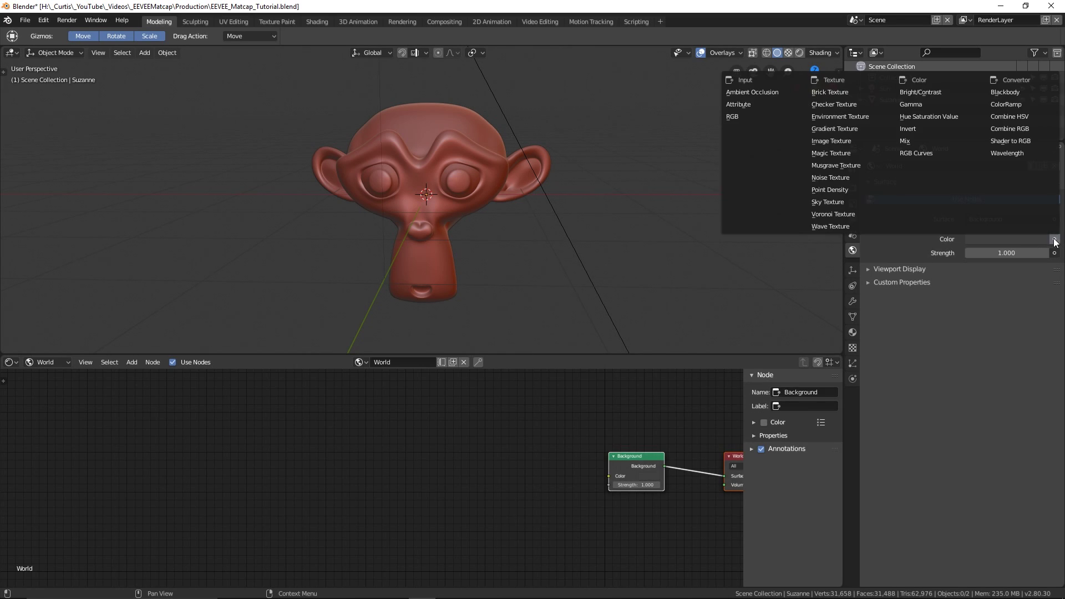
{"action": "left_click", "coordinate": [858, 117]}
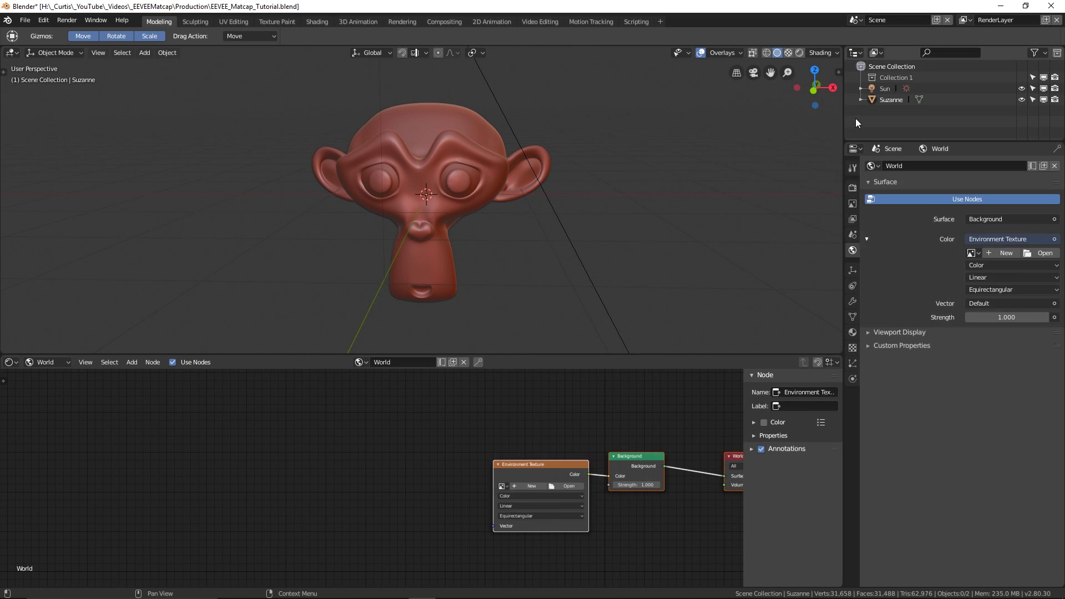
{"action": "middle_click_drag", "start_coordinate": [653, 506], "coordinate": [570, 474]}
{"action": "scroll", "coordinate": [442, 463], "scroll_direction": "up", "scroll_amount": 3}
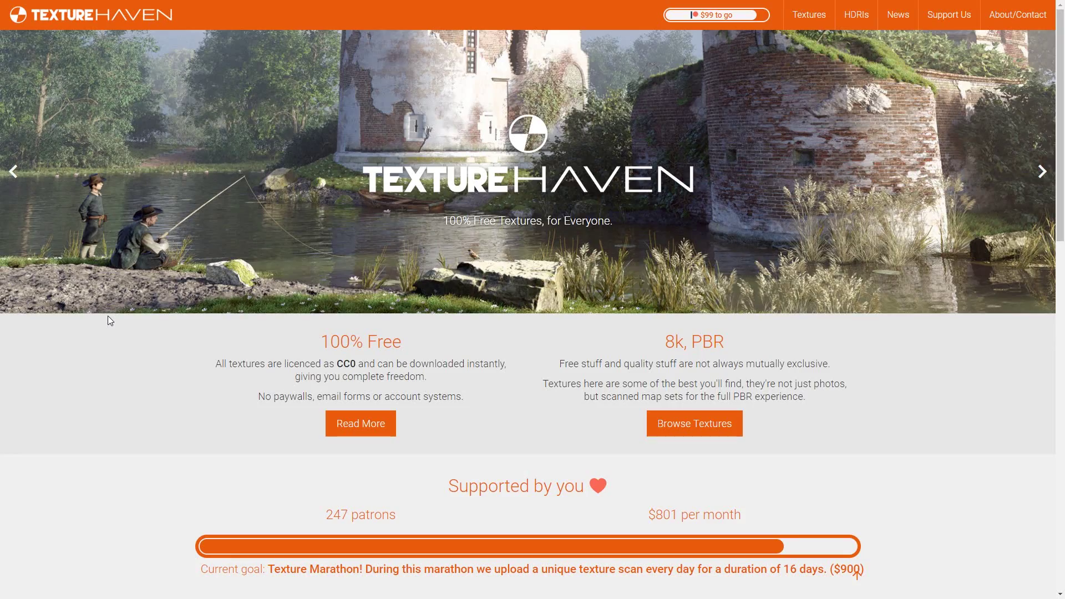
- Scroll down the Texture Haven home page
{"action": "scroll", "coordinate": [108, 315], "scroll_direction": "down", "scroll_amount": 1}
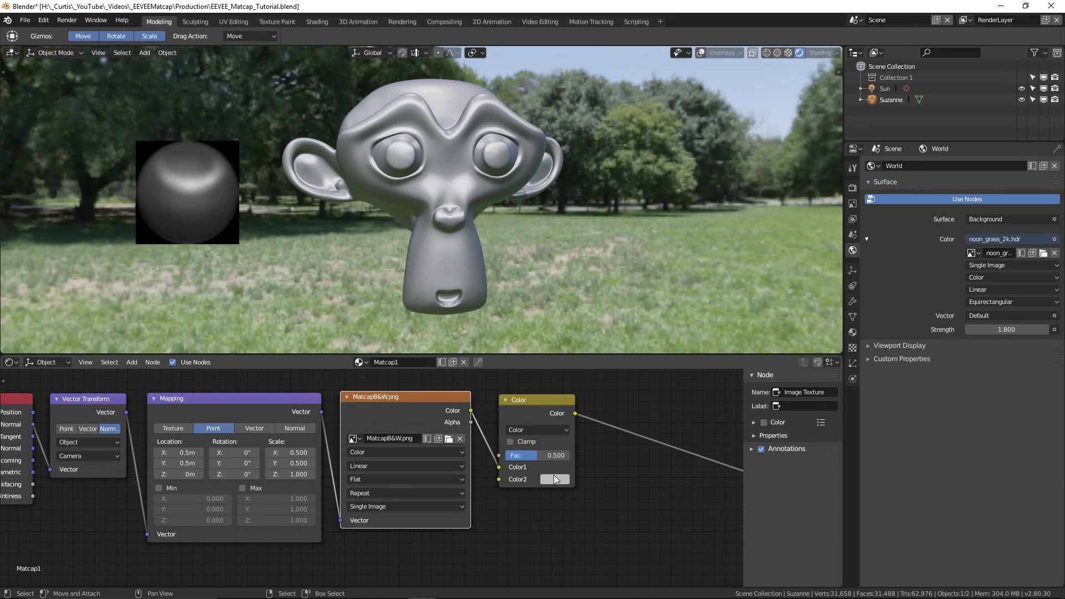
- Set the mix node's Color2 to pure red at factor 1.000 and orbit Suzanne to check it
{"action": "left_click", "coordinate": [554, 478]}
{"action": "left_click", "coordinate": [582, 396]}
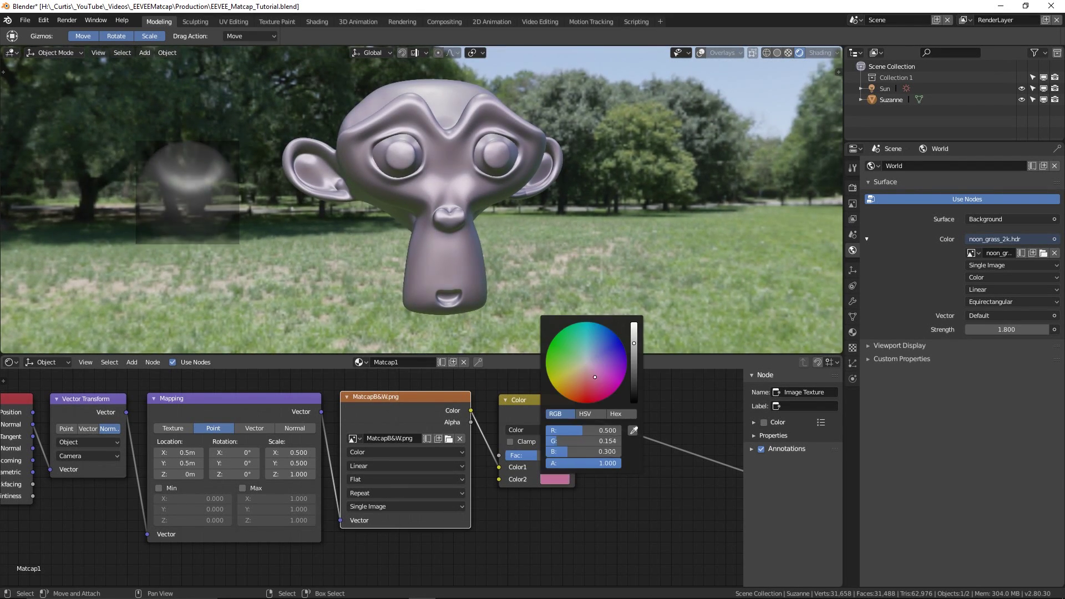
{"action": "left_click_drag", "start_coordinate": [634, 343], "coordinate": [634, 322]}
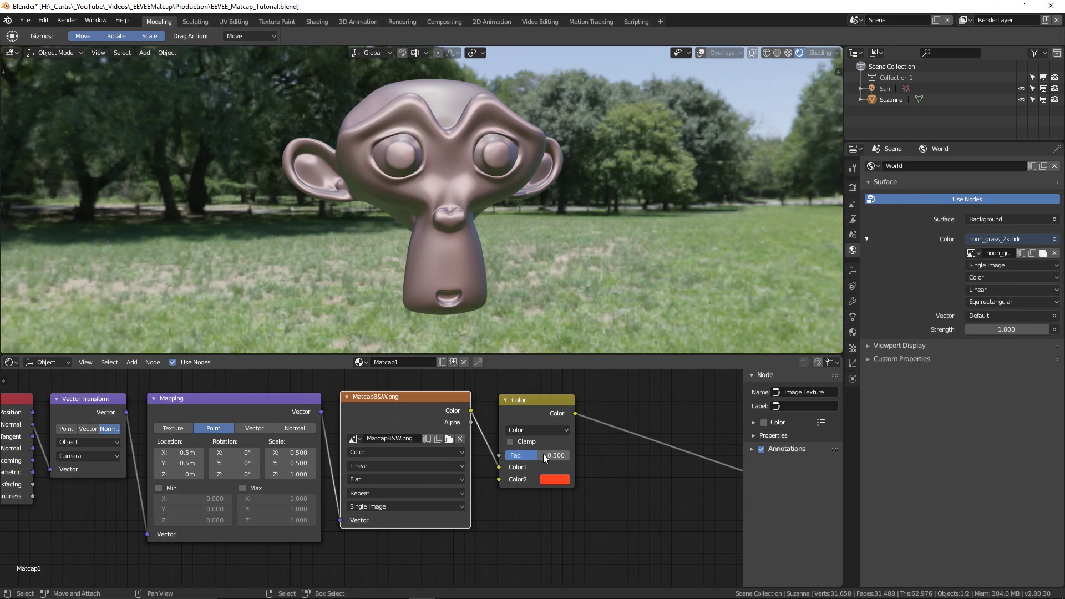
{"action": "left_click_drag", "start_coordinate": [538, 455], "coordinate": [570, 456]}
{"action": "left_click", "coordinate": [550, 479]}
{"action": "left_click", "coordinate": [587, 397]}
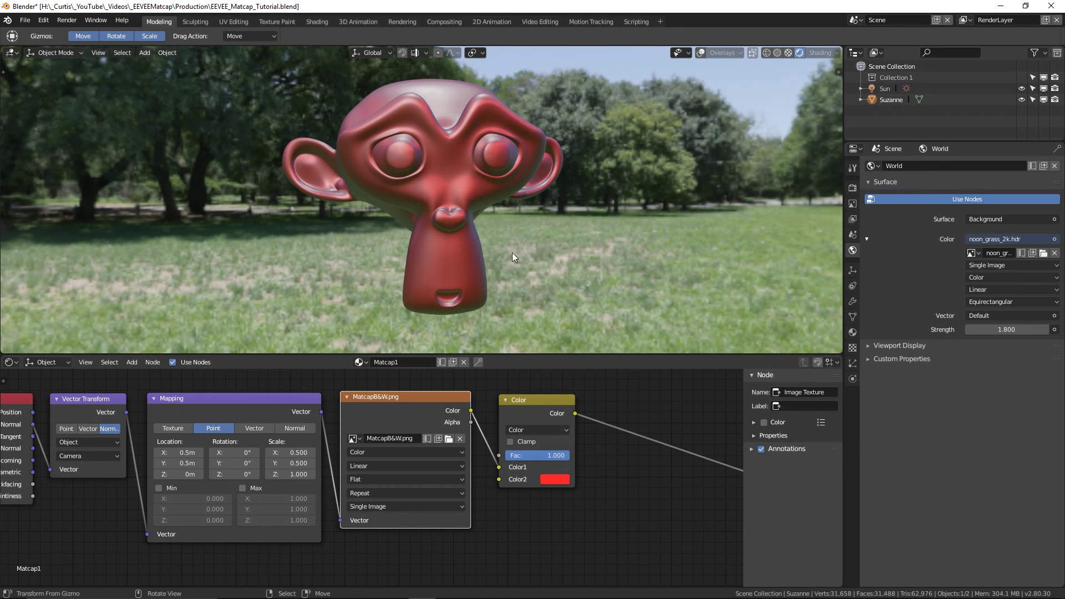
{"action": "middle_click_drag", "start_coordinate": [514, 249], "coordinate": [530, 282]}
{"action": "middle_click_drag", "start_coordinate": [554, 330], "coordinate": [648, 248]}
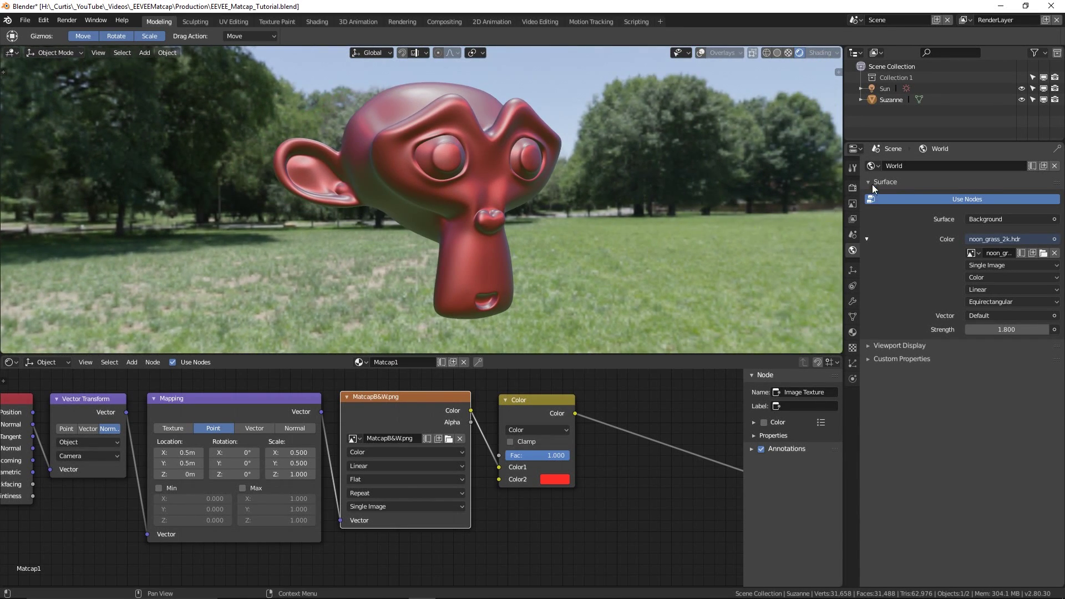
- Preview Suzanne in Cycles, then set the render engine back to Eevee
{"action": "left_click", "coordinate": [852, 188]}
{"action": "left_click", "coordinate": [981, 166]}
{"action": "left_click", "coordinate": [995, 132]}
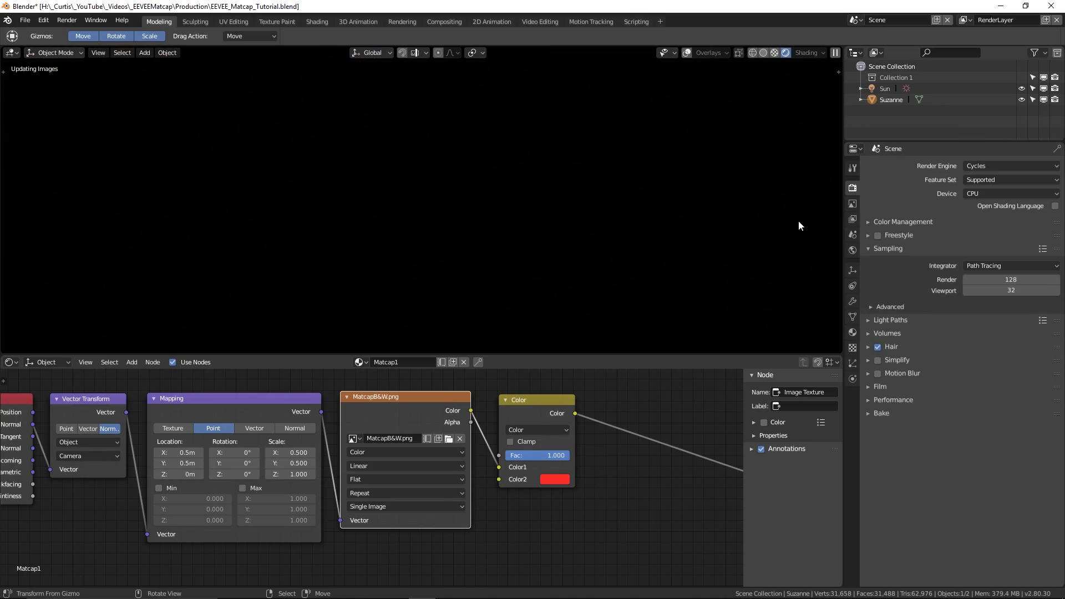
{"action": "middle_click_drag", "start_coordinate": [440, 251], "coordinate": [403, 248]}
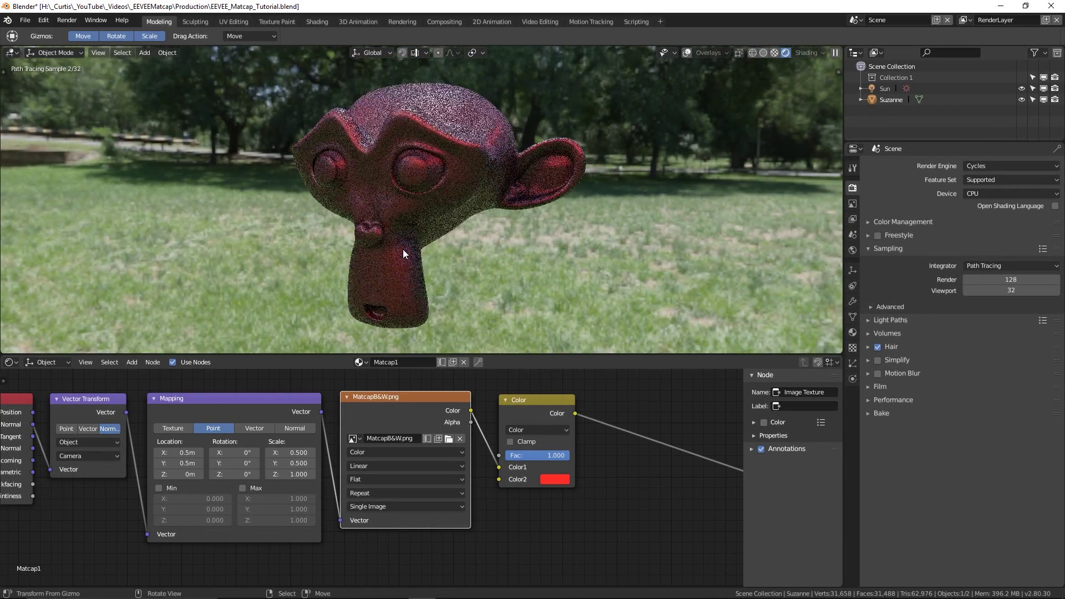
{"action": "left_click", "coordinate": [977, 167]}
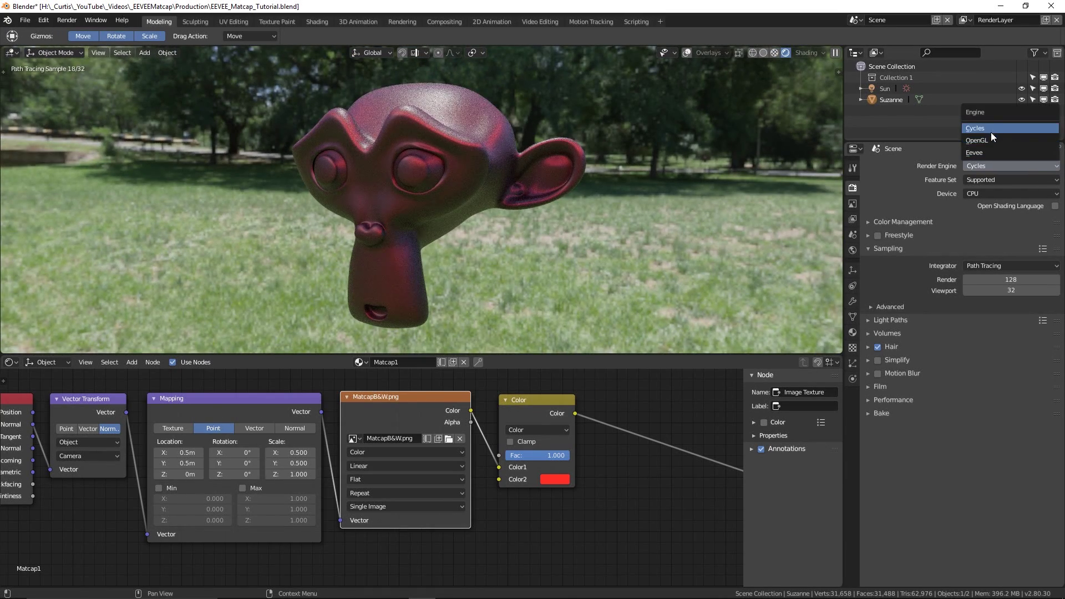
{"action": "left_click", "coordinate": [987, 150]}
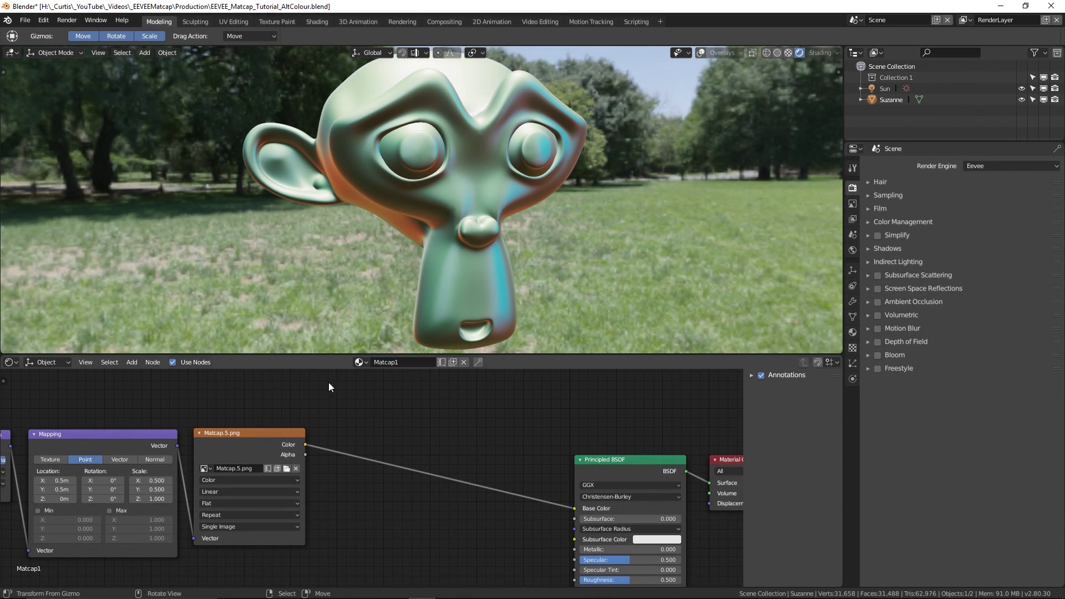
- Shift the node view and orbit the recoloured Suzanne
{"action": "middle_click_drag", "start_coordinate": [314, 466], "coordinate": [304, 453]}
{"action": "middle_click_drag", "start_coordinate": [501, 252], "coordinate": [470, 255]}
- Insert a Hue Saturation Value node on the matcap link with saturation 0 to grey Suzanne
{"action": "key", "text": "shift+a"}
{"action": "left_click", "coordinate": [364, 406]}
{"action": "type", "text": "hue"}
{"action": "key", "text": "Return"}
{"action": "left_click", "coordinate": [324, 405]}
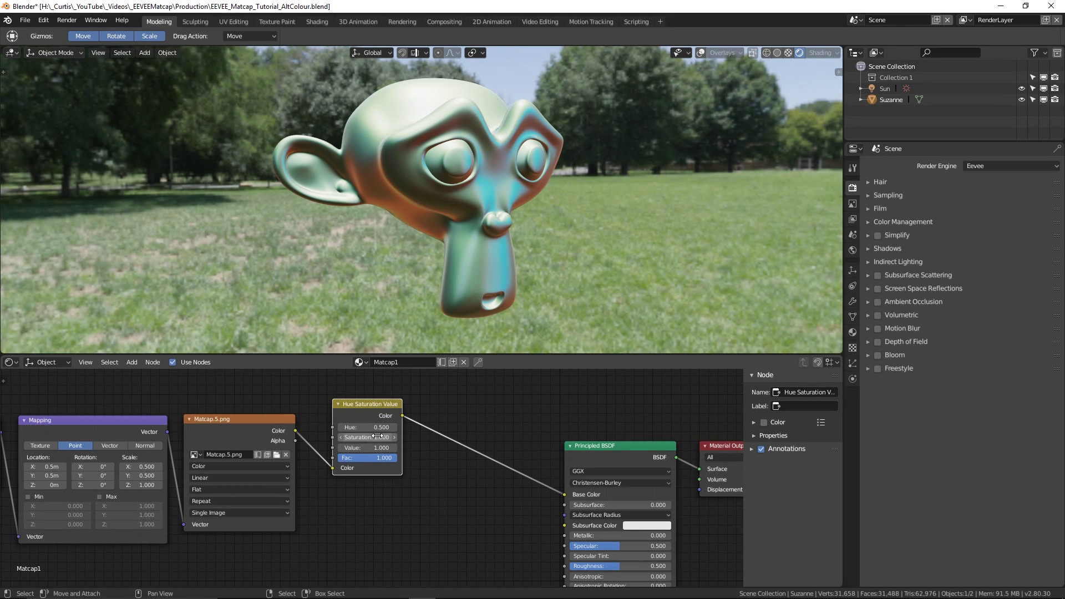
{"action": "left_click_drag", "start_coordinate": [367, 438], "coordinate": [311, 438]}
- Add a Color-blend MixRGB node after it with Color2 bright red at factor 1.000
{"action": "middle_click_drag", "start_coordinate": [487, 428], "coordinate": [439, 409]}
{"action": "key", "text": "shift+a"}
{"action": "left_click", "coordinate": [439, 409]}
{"action": "type", "text": "rgb"}
{"action": "key", "text": "Return"}
{"action": "left_click", "coordinate": [437, 412]}
{"action": "left_click", "coordinate": [421, 432]}
{"action": "left_click", "coordinate": [422, 241]}
{"action": "left_click", "coordinate": [443, 473]}
{"action": "left_click_drag", "start_coordinate": [466, 405], "coordinate": [462, 409]}
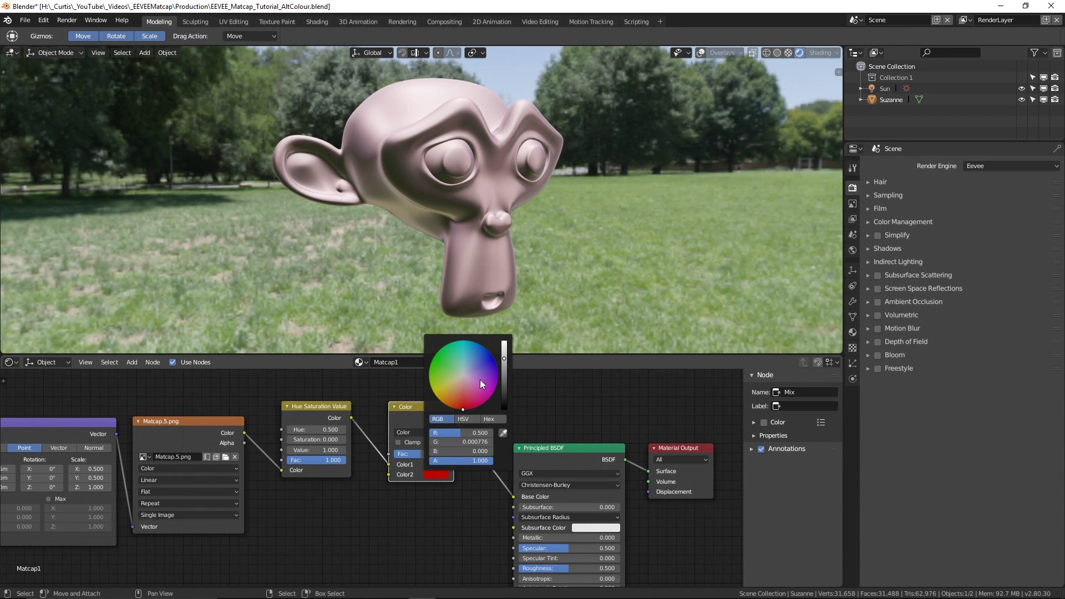
{"action": "left_click_drag", "start_coordinate": [503, 361], "coordinate": [504, 339]}
{"action": "left_click_drag", "start_coordinate": [420, 455], "coordinate": [451, 453]}
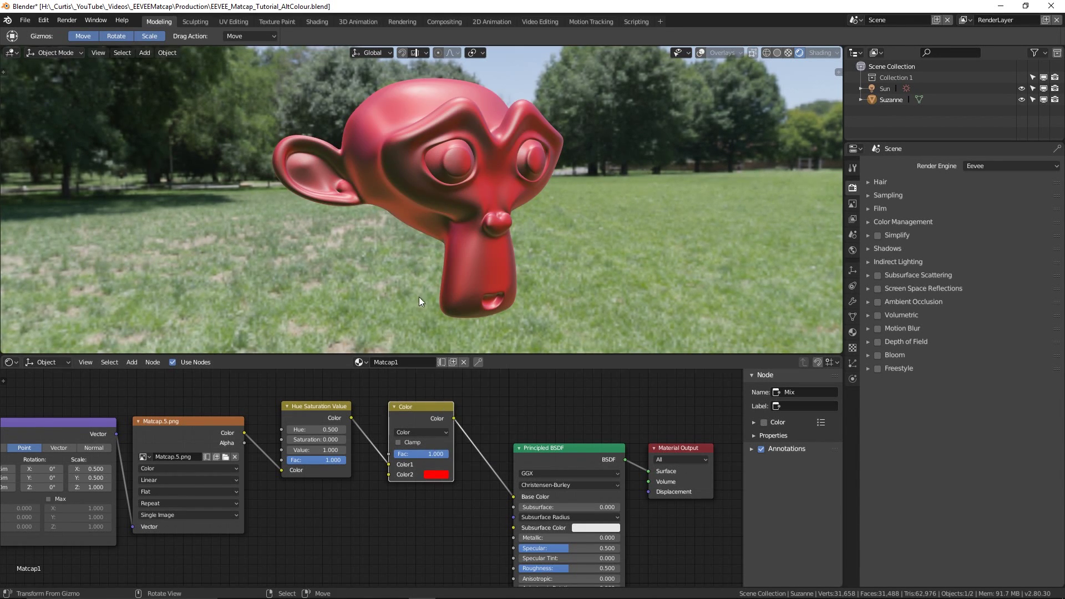
- Vary the world Background Strength, settling at 5.2 for the noon_grass_2k HDRI
{"action": "middle_click_drag", "start_coordinate": [425, 291], "coordinate": [324, 285]}
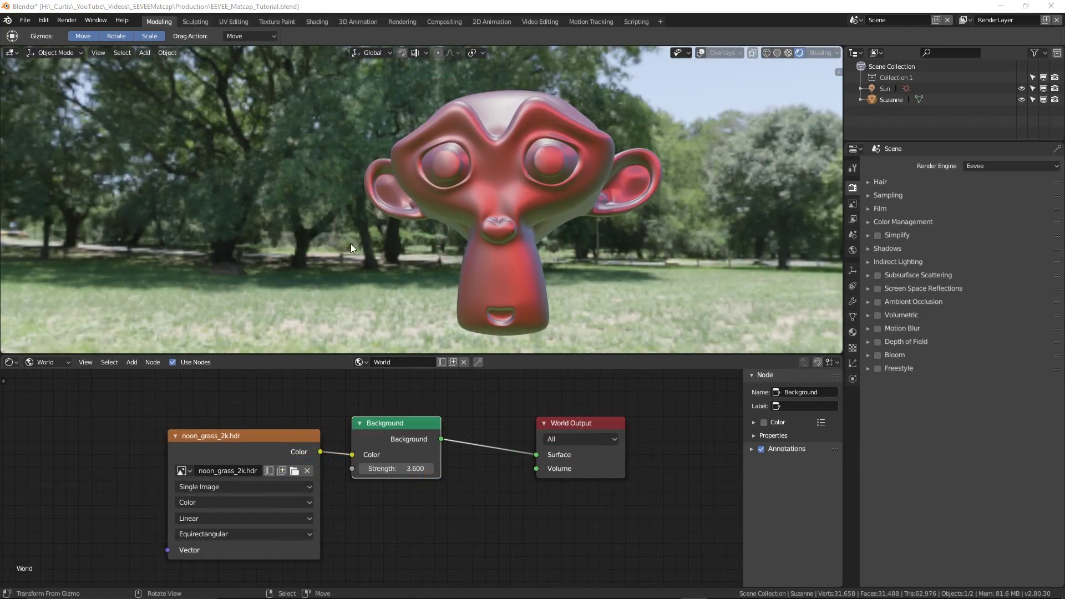
{"action": "middle_click_drag", "start_coordinate": [351, 244], "coordinate": [388, 238]}
{"action": "left_click_drag", "start_coordinate": [394, 469], "coordinate": [409, 440]}
{"action": "middle_click_drag", "start_coordinate": [422, 311], "coordinate": [435, 159]}
{"action": "middle_click_drag", "start_coordinate": [417, 205], "coordinate": [605, 219]}
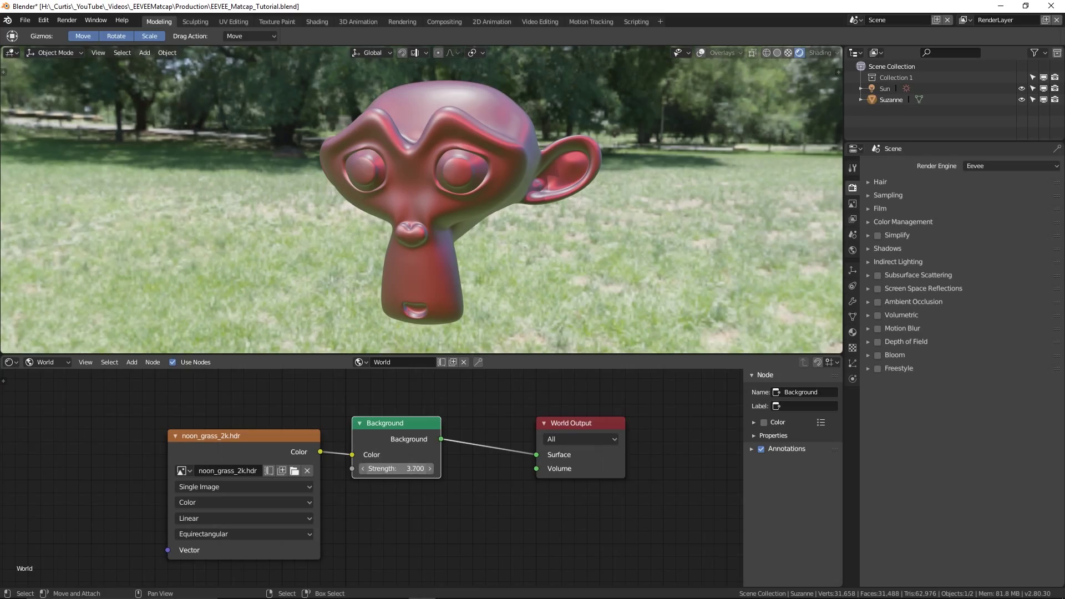
{"action": "mouse_move", "coordinate": [411, 469]}
{"action": "left_mouse_down"}
{"action": "mouse_move", "coordinate": [396, 468]}
{"action": "mouse_move", "coordinate": [510, 469]}
{"action": "mouse_move", "coordinate": [397, 469]}
{"action": "left_mouse_up"}
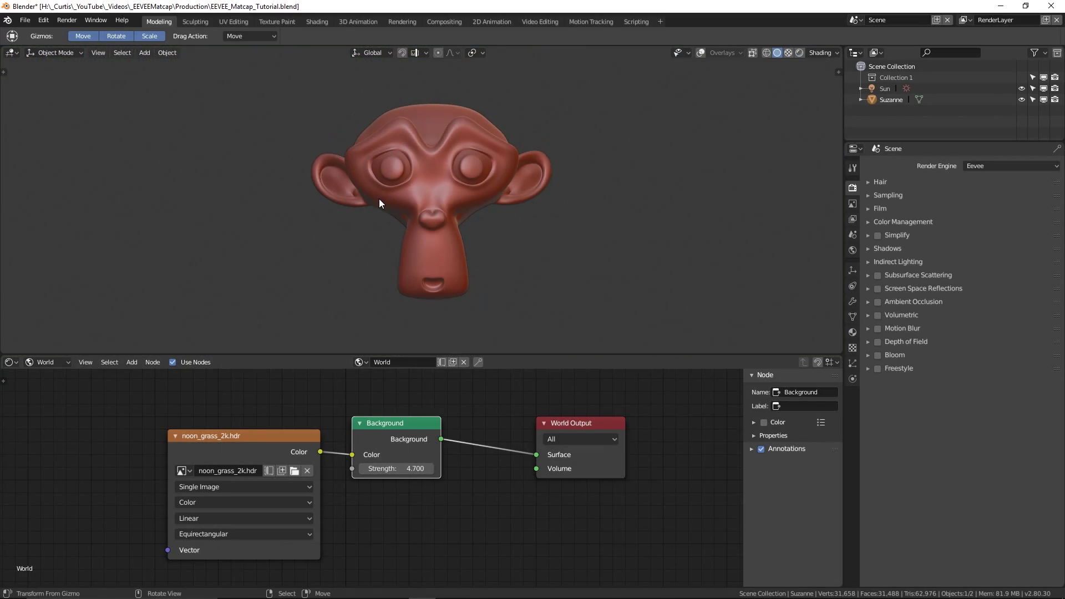
{"action": "scroll", "coordinate": [388, 230], "scroll_direction": "up", "scroll_amount": 1}
{"action": "middle_click_drag", "start_coordinate": [394, 232], "coordinate": [493, 240], "text": "shift"}
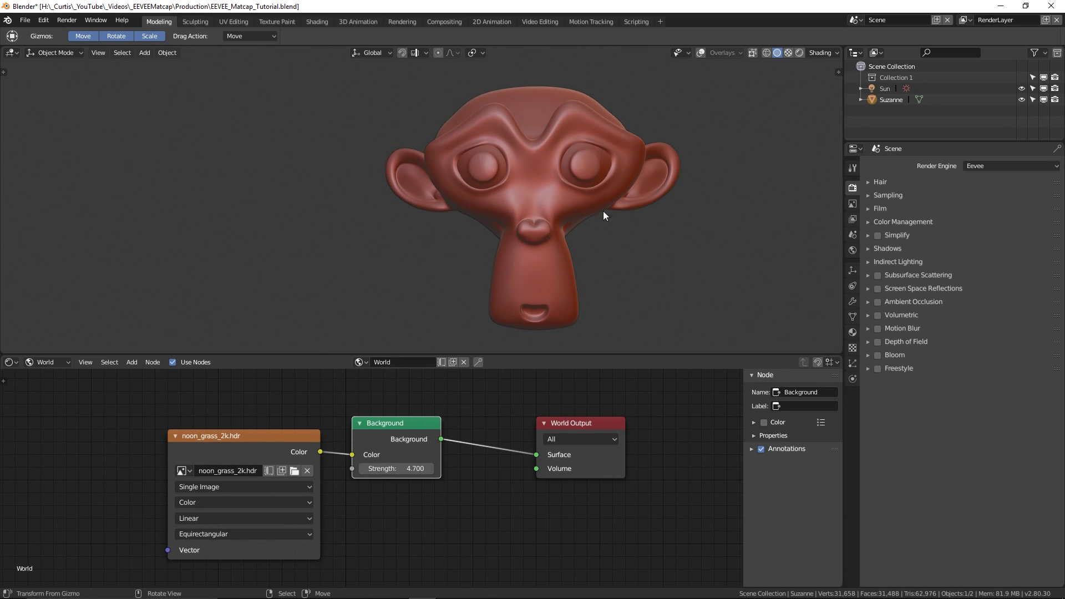
{"action": "middle_click_drag", "start_coordinate": [628, 219], "coordinate": [612, 212], "text": "shift"}
- Switch the viewport to Rendered shading and orbit Suzanne with the park behind
{"action": "left_click", "coordinate": [852, 203]}
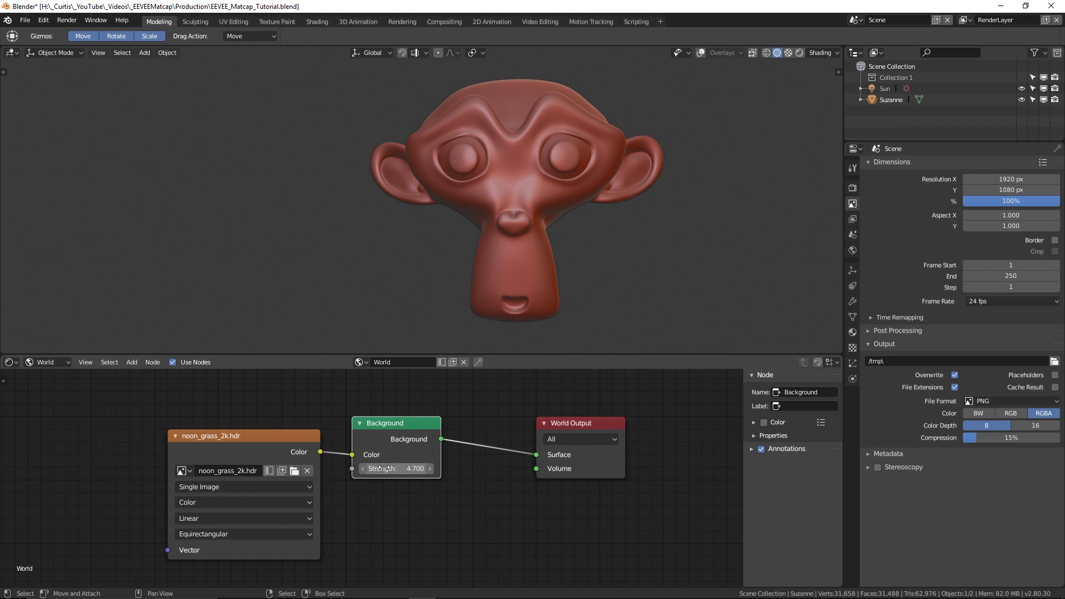
{"action": "key", "text": "shift+z"}
{"action": "middle_click_drag", "start_coordinate": [587, 217], "coordinate": [351, 221]}
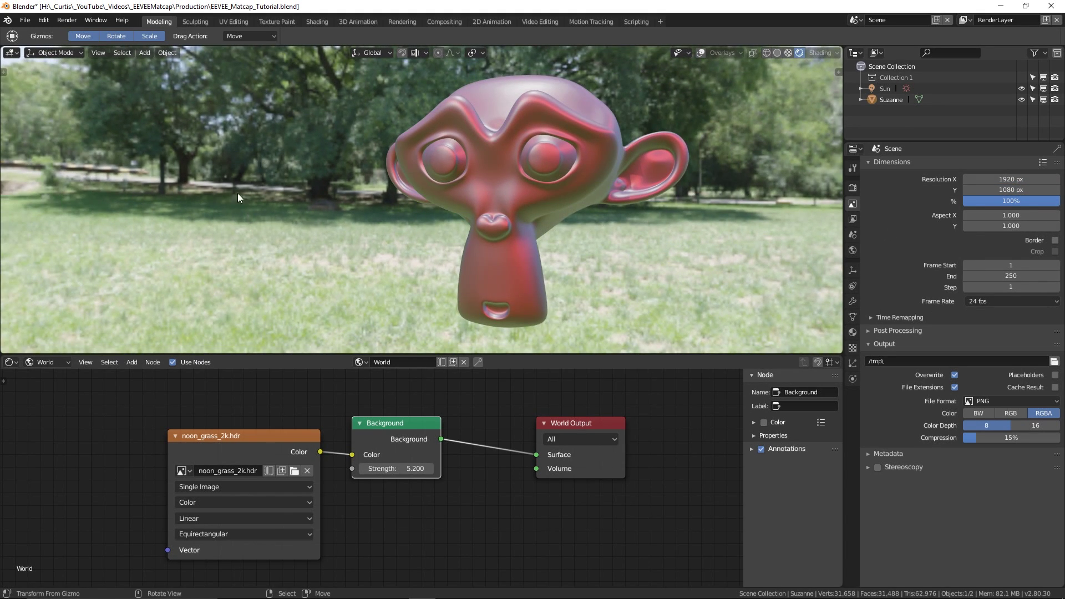
{"action": "middle_click_drag", "start_coordinate": [246, 184], "coordinate": [277, 234]}
{"action": "middle_click_drag", "start_coordinate": [666, 236], "coordinate": [528, 284], "text": "shift"}
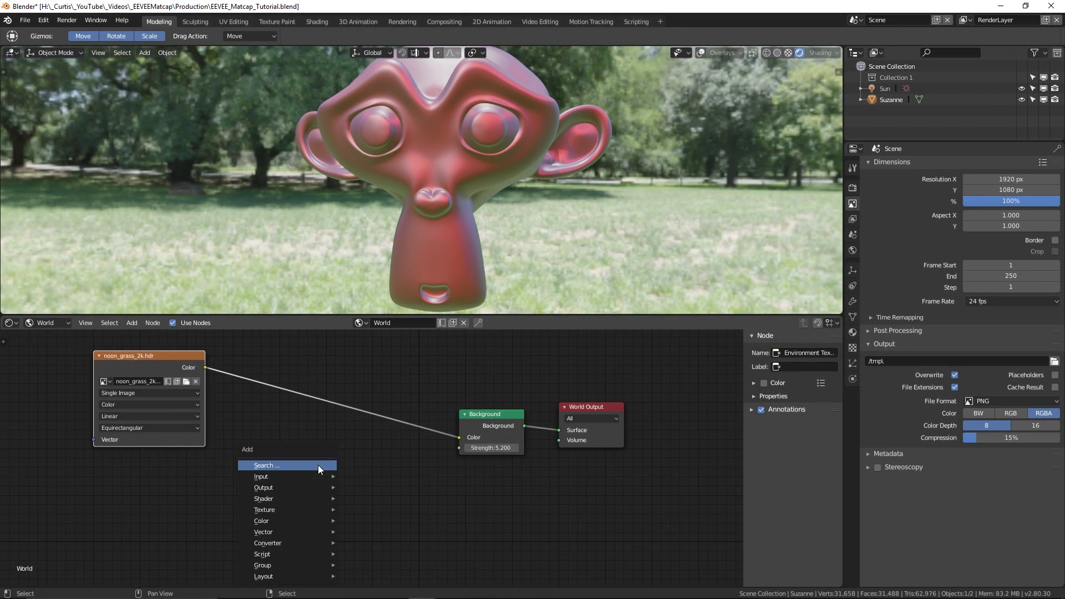
- Add a Mix Shader and a Light Path node, wiring Is Camera Ray into Fac
{"action": "left_click", "coordinate": [318, 465]}
{"action": "left_click", "coordinate": [349, 508]}
{"action": "left_click_drag", "start_coordinate": [373, 512], "coordinate": [517, 480]}
{"action": "key", "text": "shift+a"}
{"action": "mouse_move", "coordinate": [312, 485]}
{"action": "left_click", "coordinate": [361, 466]}
{"action": "left_click", "coordinate": [150, 490]}
{"action": "scroll", "coordinate": [205, 537], "scroll_direction": "up", "scroll_amount": 2}
{"action": "middle_click_drag", "start_coordinate": [208, 538], "coordinate": [202, 449]}
{"action": "left_click_drag", "start_coordinate": [199, 417], "coordinate": [525, 414]}
{"action": "scroll", "coordinate": [419, 413], "scroll_direction": "down", "scroll_amount": 2}
{"action": "middle_click_drag", "start_coordinate": [421, 408], "coordinate": [433, 501]}
- Duplicate the Background node and place the copy below the original
{"action": "left_click_drag", "start_coordinate": [511, 423], "coordinate": [425, 412]}
{"action": "middle_click_drag", "start_coordinate": [398, 496], "coordinate": [395, 423]}
{"action": "key", "text": "shift+d"}
{"action": "left_click", "coordinate": [397, 524]}
{"action": "middle_click_drag", "start_coordinate": [408, 490], "coordinate": [398, 405]}
{"action": "left_click_drag", "start_coordinate": [408, 434], "coordinate": [457, 432]}
- Feed an RGB node into the duplicate Background and connect it to the Mix Shader's second input
{"action": "key", "text": "shift+a"}
{"action": "left_click", "coordinate": [328, 428]}
{"action": "type", "text": "rgb"}
{"action": "key", "text": "Return"}
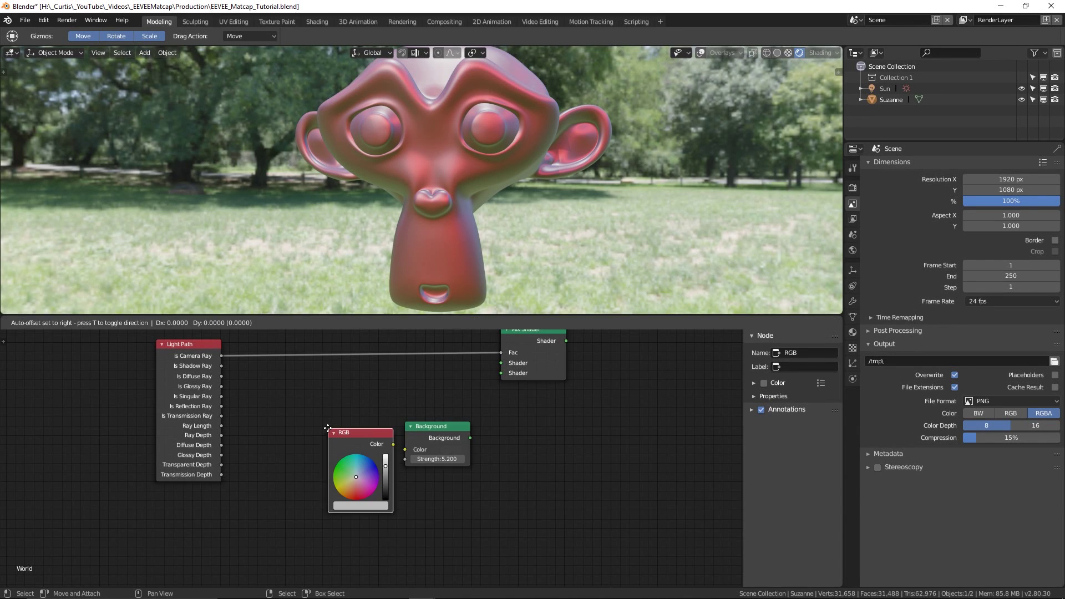
{"action": "left_click", "coordinate": [288, 440]}
{"action": "left_click_drag", "start_coordinate": [358, 456], "coordinate": [374, 454]}
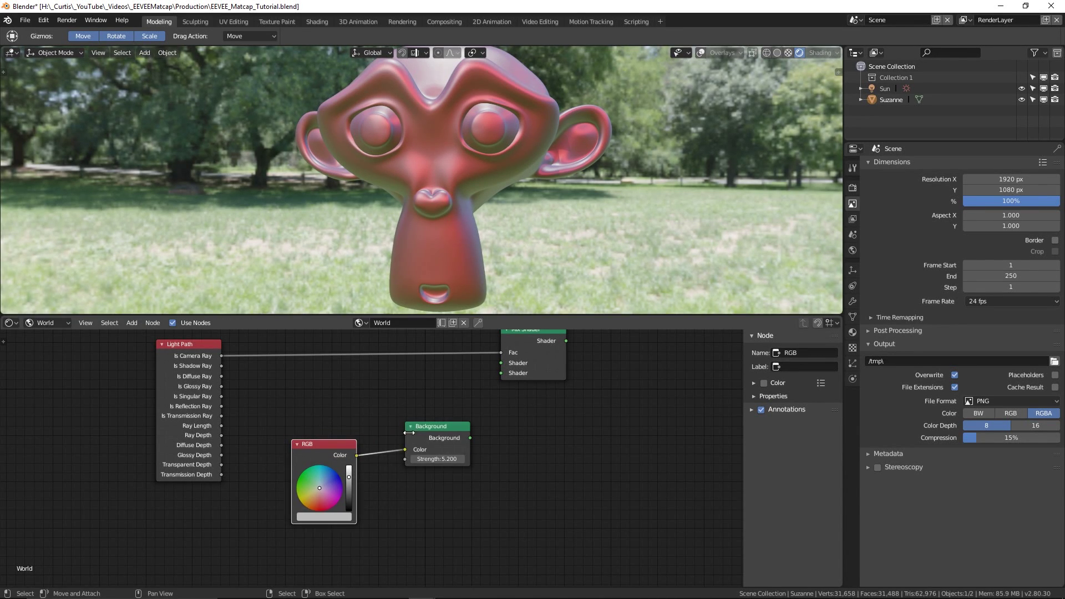
{"action": "middle_click_drag", "start_coordinate": [472, 440], "coordinate": [421, 517]}
- Connect the HDRI Background to the Mix Shader's first input and the Mix Shader to World Output
{"action": "left_click_drag", "start_coordinate": [420, 516], "coordinate": [450, 451]}
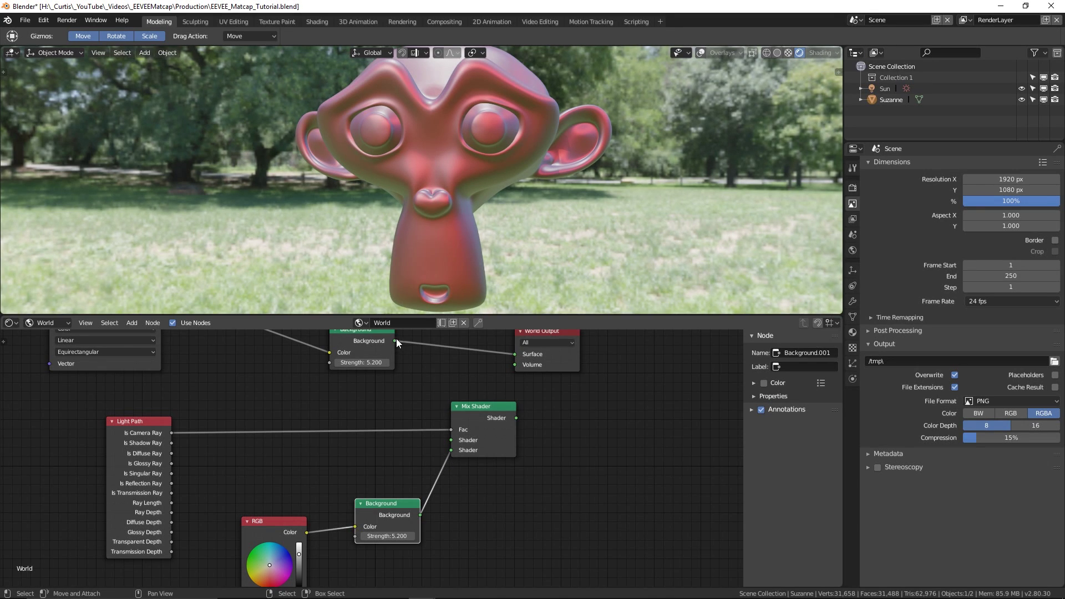
{"action": "left_click_drag", "start_coordinate": [396, 341], "coordinate": [451, 440]}
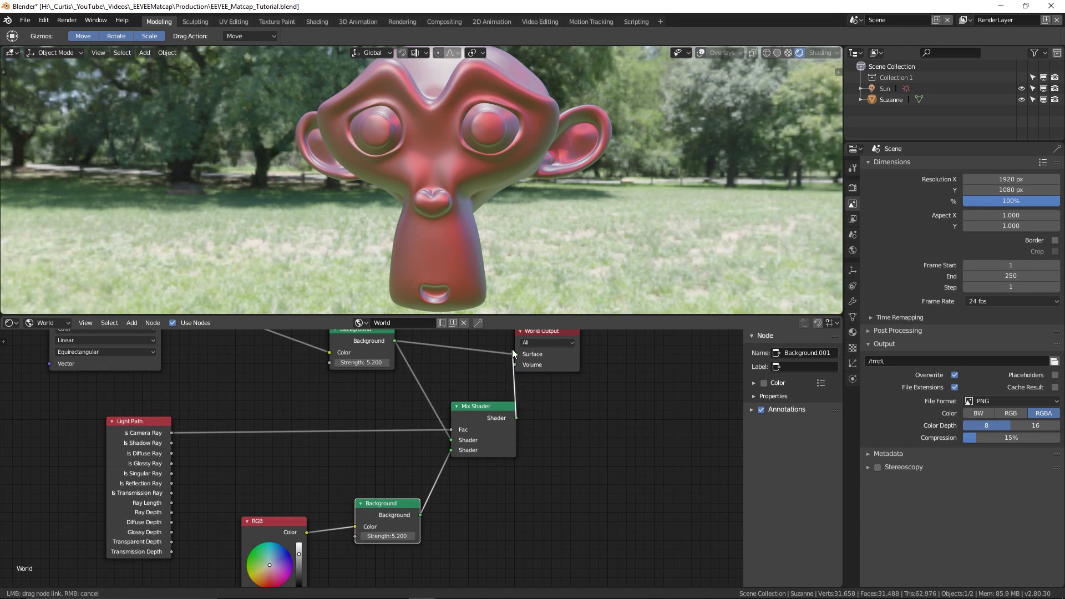
{"action": "left_click_drag", "start_coordinate": [512, 349], "coordinate": [515, 354]}
{"action": "middle_click_drag", "start_coordinate": [514, 354], "coordinate": [491, 397]}
{"action": "left_click_drag", "start_coordinate": [513, 375], "coordinate": [587, 384]}
{"action": "scroll", "coordinate": [484, 457], "scroll_direction": "down", "scroll_amount": 4}
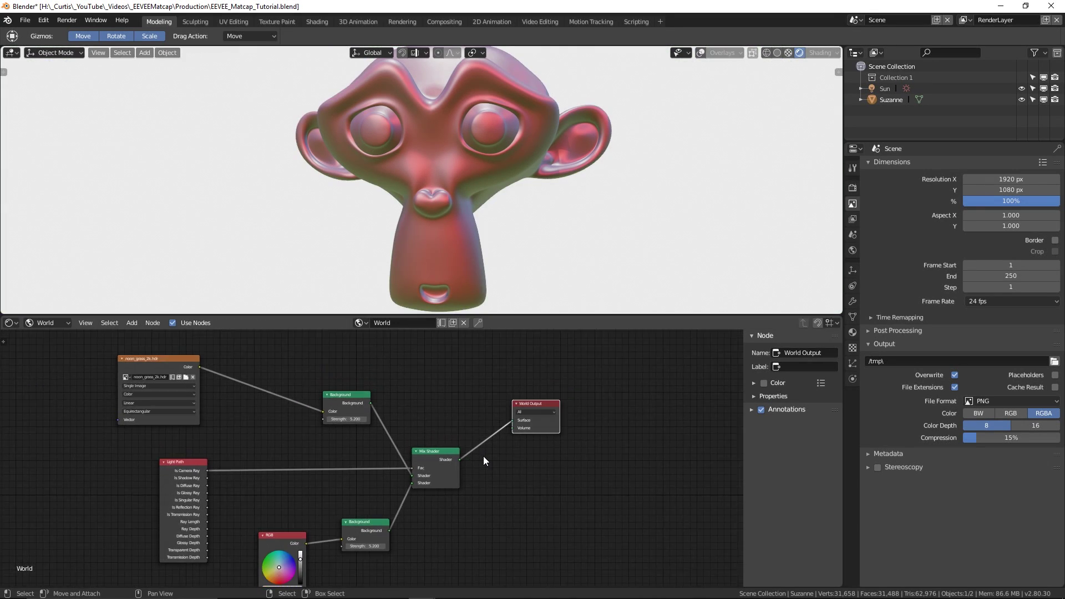
{"action": "middle_click_drag", "start_coordinate": [386, 488], "coordinate": [431, 438]}
- Darken the RGB node's colour to near black
{"action": "key", "text": "g"}
{"action": "left_click", "coordinate": [344, 494]}
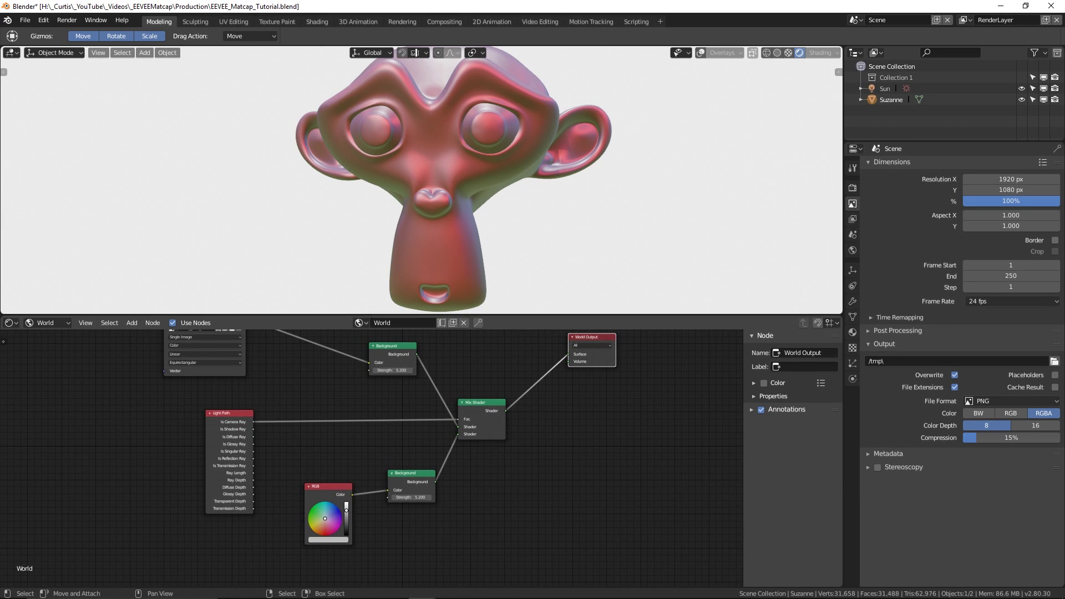
{"action": "left_click_drag", "start_coordinate": [346, 509], "coordinate": [346, 534]}
{"action": "scroll", "coordinate": [477, 204], "scroll_direction": "down", "scroll_amount": 3}
- Orbit around the alien in the pink fog, toggling between Solid and Rendered shading
{"action": "scroll", "coordinate": [487, 229], "scroll_direction": "up", "scroll_amount": 2}
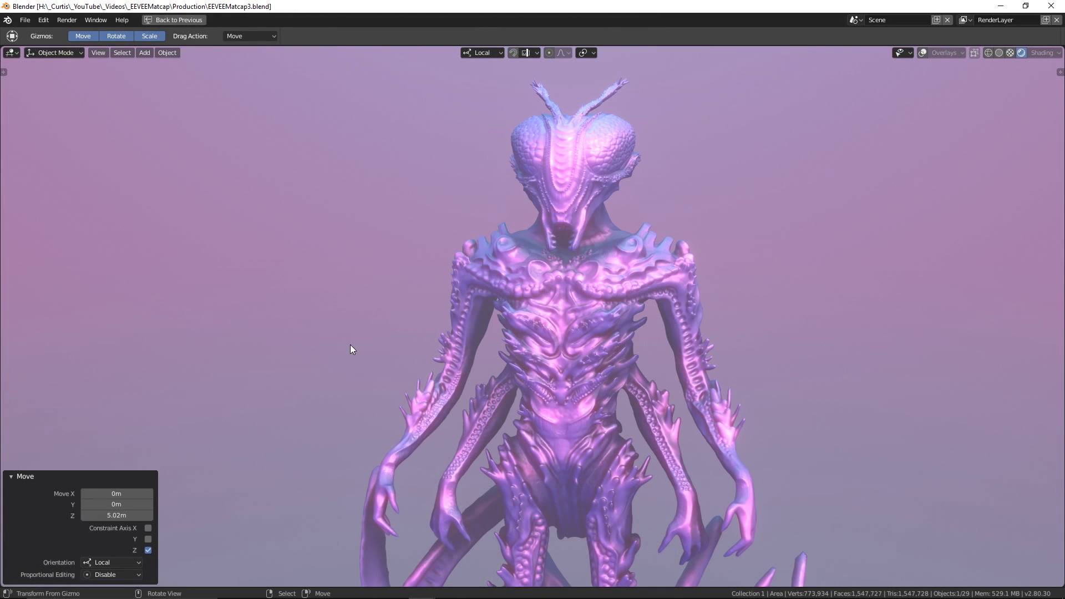
{"action": "middle_click_drag", "start_coordinate": [350, 345], "coordinate": [427, 347]}
{"action": "mouse_move", "coordinate": [1012, 332]}
{"action": "middle_mouse_down"}
{"action": "mouse_move", "coordinate": [749, 337]}
{"action": "mouse_move", "coordinate": [960, 288]}
{"action": "mouse_move", "coordinate": [927, 365]}
{"action": "mouse_move", "coordinate": [946, 311]}
{"action": "mouse_move", "coordinate": [927, 335]}
{"action": "mouse_move", "coordinate": [932, 347]}
{"action": "middle_mouse_up"}
{"action": "key", "text": "shift+z"}
{"action": "key", "text": "shift+z"}
{"action": "key", "text": "shift+z"}
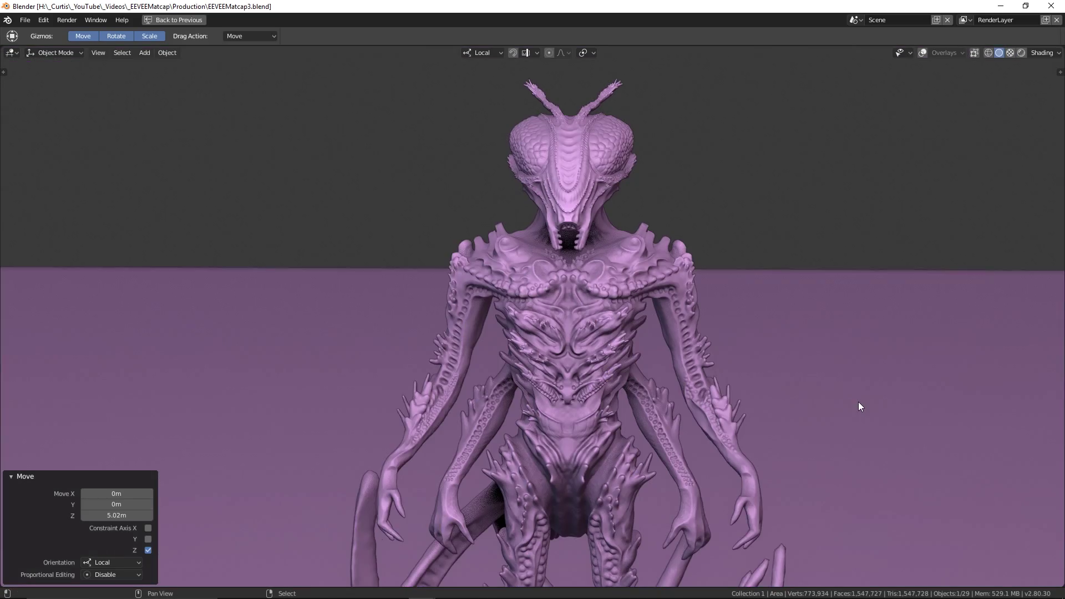
{"action": "key", "text": "shift+z"}
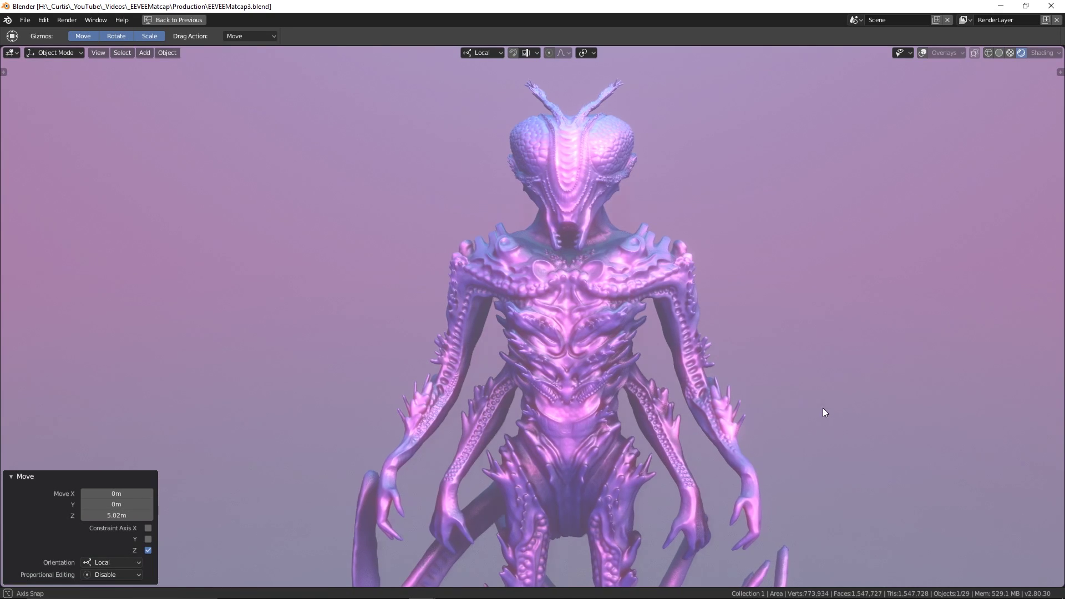
{"action": "mouse_move", "coordinate": [822, 408]}
{"action": "middle_mouse_down"}
{"action": "mouse_move", "coordinate": [798, 409]}
{"action": "mouse_move", "coordinate": [797, 452]}
{"action": "mouse_move", "coordinate": [792, 339]}
{"action": "middle_mouse_up"}
{"action": "scroll", "coordinate": [758, 366], "scroll_direction": "down", "scroll_amount": 3}
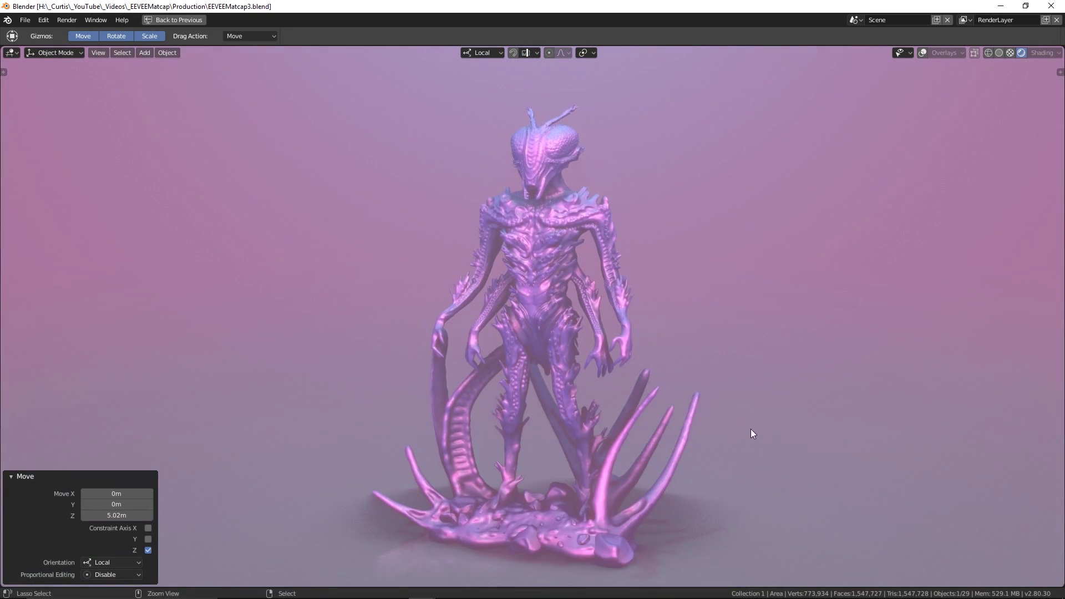
{"action": "mouse_move", "coordinate": [744, 429]}
{"action": "middle_mouse_down"}
{"action": "mouse_move", "coordinate": [789, 425]}
{"action": "mouse_move", "coordinate": [760, 352]}
{"action": "mouse_move", "coordinate": [699, 300]}
{"action": "mouse_move", "coordinate": [710, 432]}
{"action": "middle_mouse_up"}
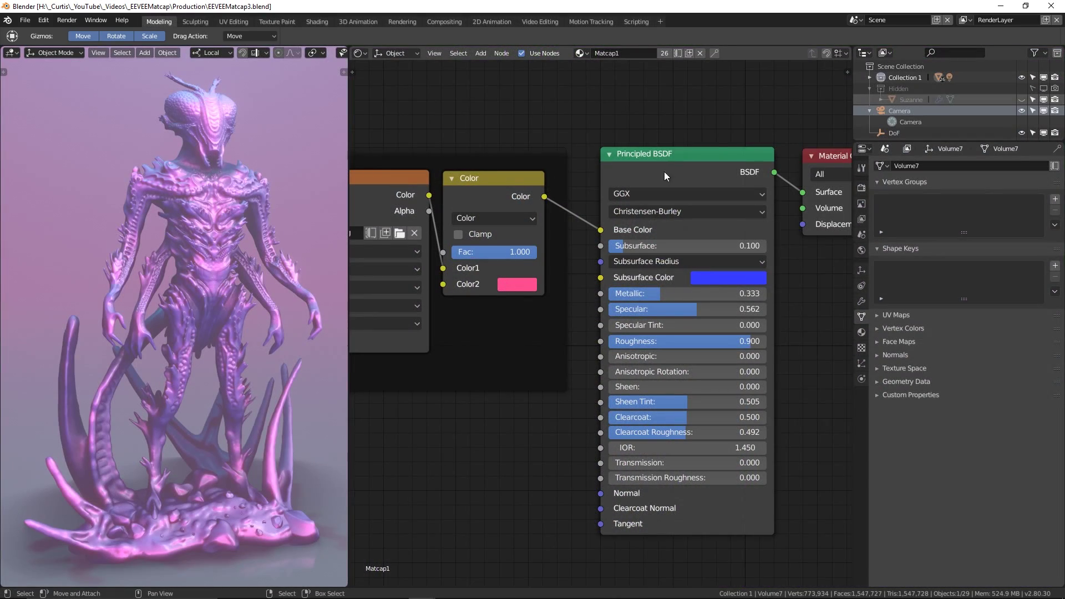
- Test the Principled BSDF Subsurface and Roughness sliders, then expand EEVEE Subsurface Scattering settings
{"action": "mouse_move", "coordinate": [671, 154]}
{"action": "left_mouse_down"}
{"action": "mouse_move", "coordinate": [658, 166]}
{"action": "mouse_move", "coordinate": [683, 144]}
{"action": "mouse_move", "coordinate": [668, 143]}
{"action": "left_mouse_up"}
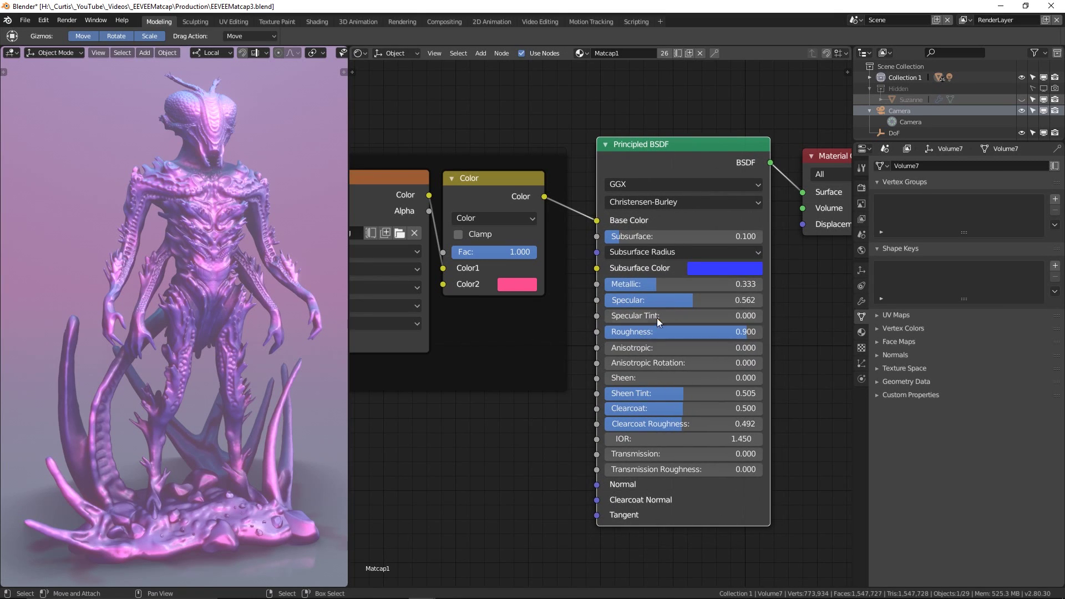
{"action": "mouse_move", "coordinate": [660, 239]}
{"action": "left_mouse_down"}
{"action": "mouse_move", "coordinate": [693, 238]}
{"action": "mouse_move", "coordinate": [640, 260]}
{"action": "mouse_move", "coordinate": [657, 284]}
{"action": "mouse_move", "coordinate": [674, 284]}
{"action": "mouse_move", "coordinate": [660, 284]}
{"action": "left_mouse_up"}
{"action": "left_click_drag", "start_coordinate": [746, 331], "coordinate": [737, 332]}
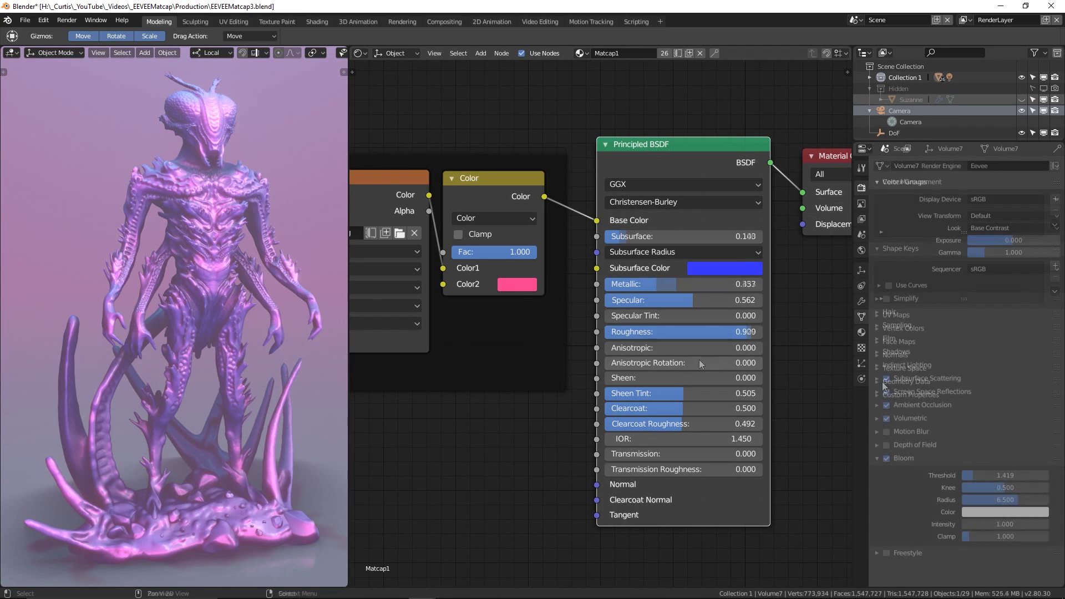
{"action": "left_click", "coordinate": [888, 378]}
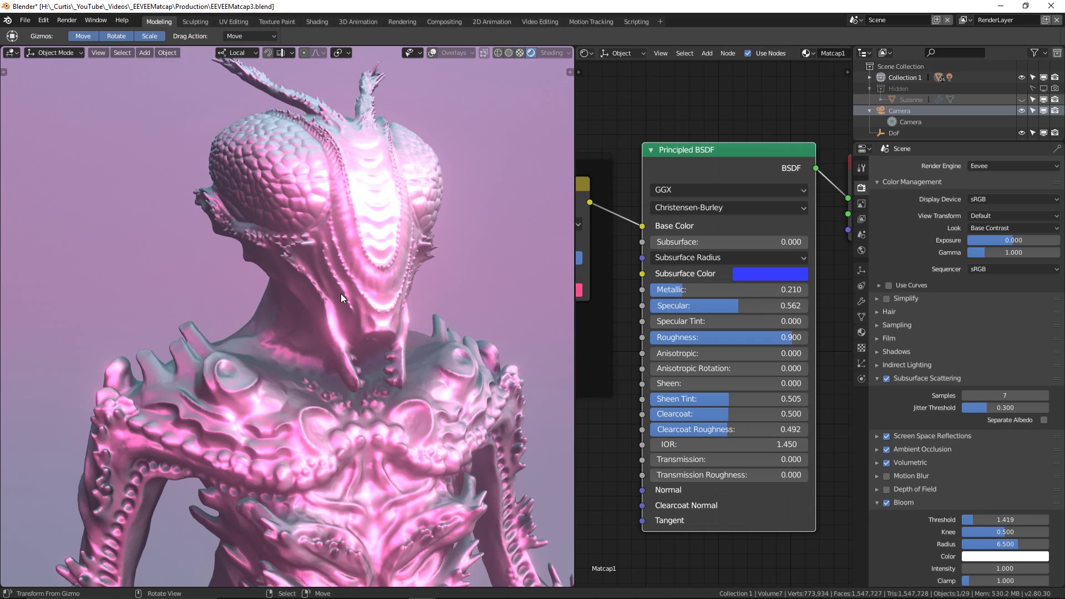
- Set Subsurface to 0.01 and zoom in on the alien's neck to inspect
{"action": "middle_click_drag", "start_coordinate": [346, 314], "coordinate": [380, 275], "text": "shift"}
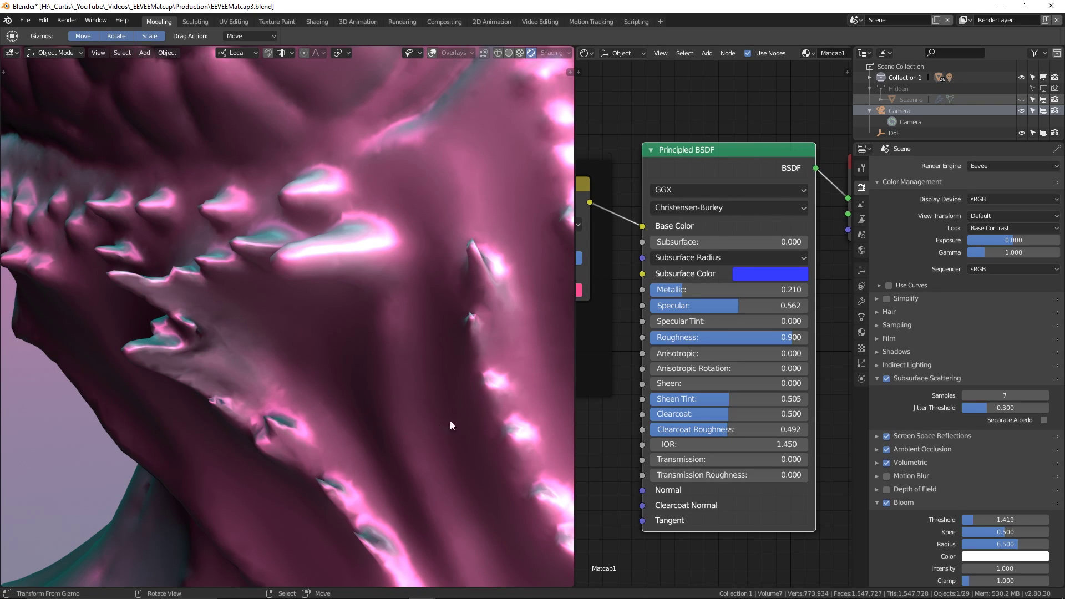
{"action": "middle_click_drag", "start_coordinate": [630, 324], "coordinate": [628, 356]}
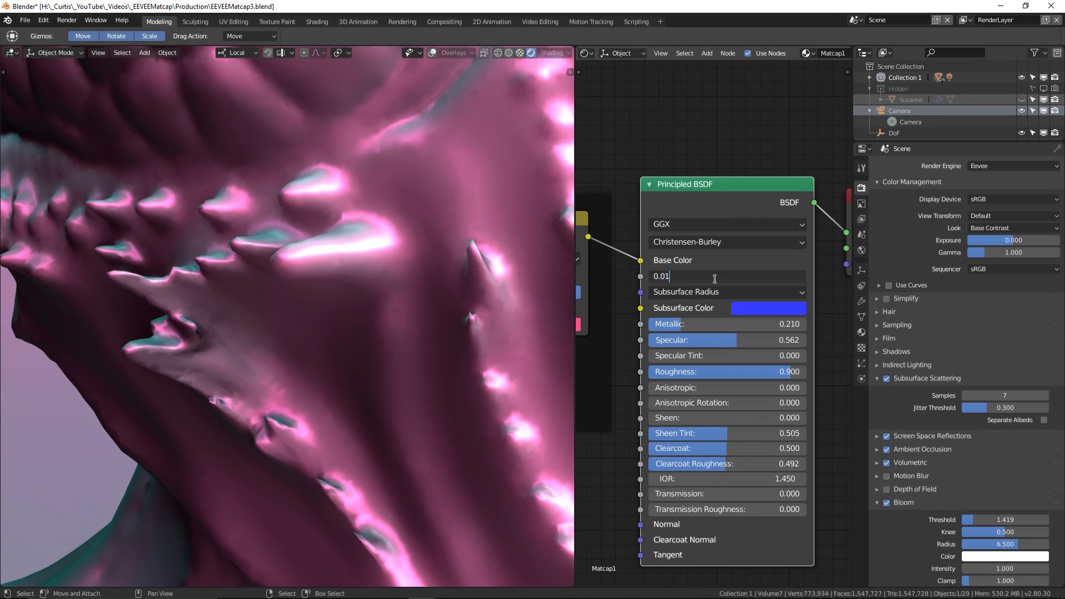
{"action": "key", "text": "Return"}
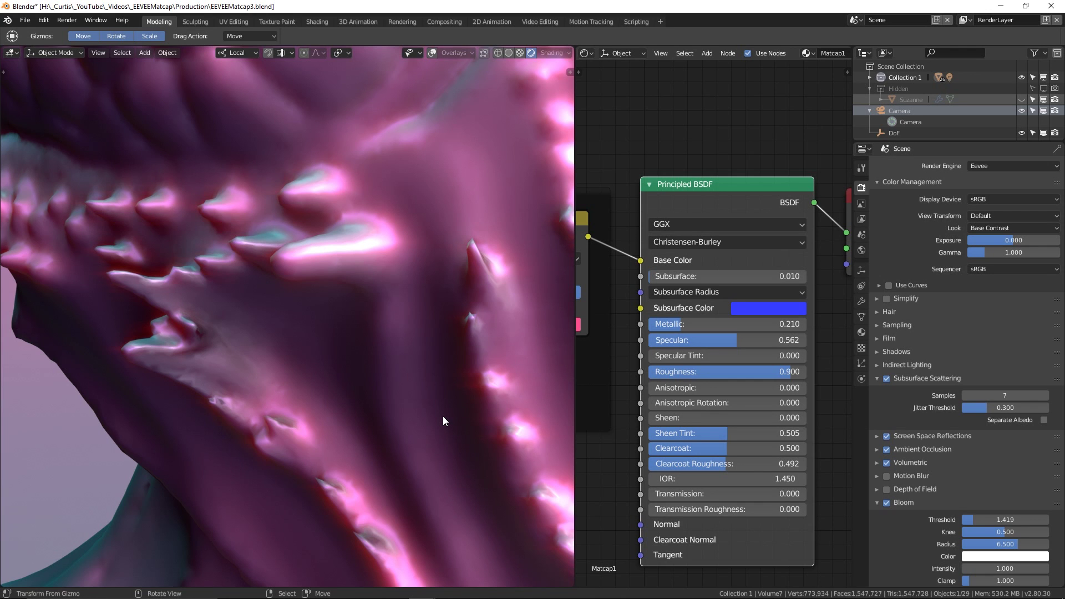
{"action": "middle_click_drag", "start_coordinate": [451, 371], "coordinate": [461, 551]}
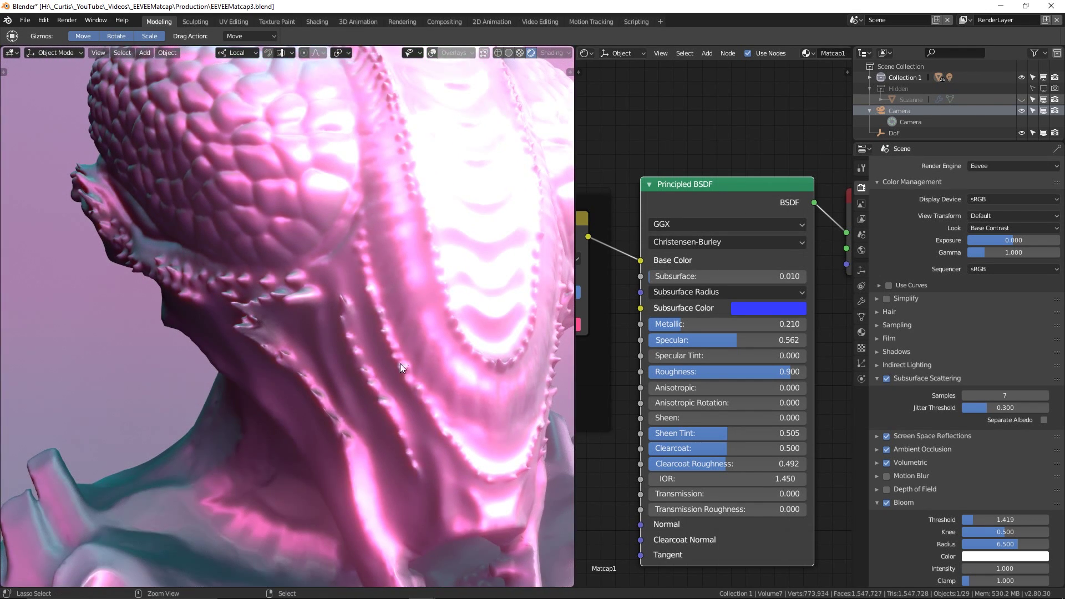
{"action": "middle_click_drag", "start_coordinate": [415, 401], "coordinate": [460, 311], "text": "ctrl"}
- Re-enter the Principled BSDF Subsurface value, ending at 0.01
{"action": "left_click", "coordinate": [733, 277]}
{"action": "type", "text": "0"}
{"action": "key", "text": "Return"}
{"action": "left_click", "coordinate": [732, 278]}
{"action": "type", "text": "01"}
{"action": "key", "text": "Return"}
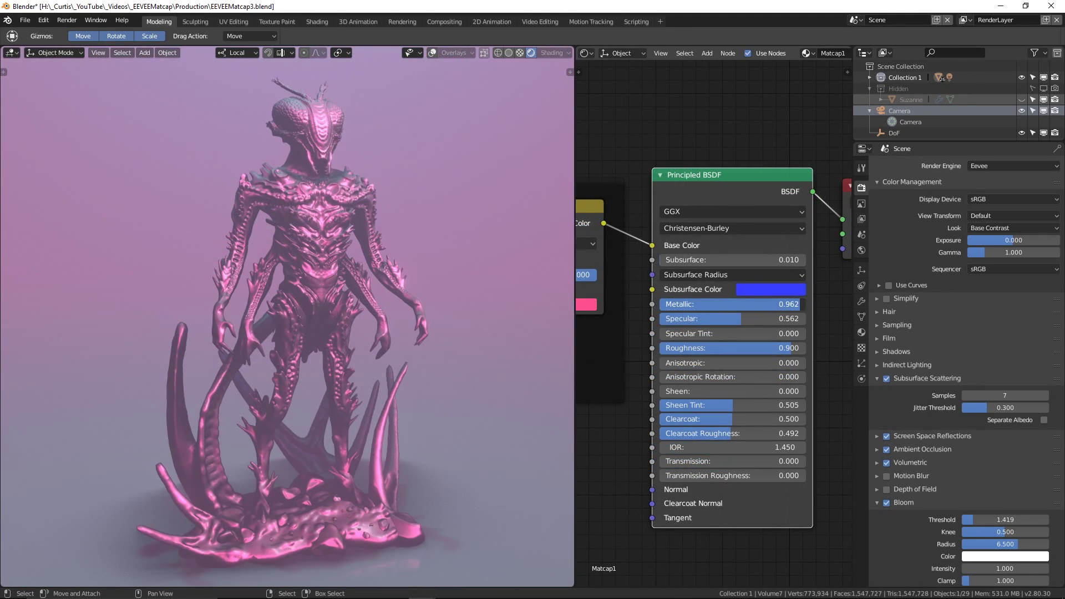
- Try Metallic and Roughness values, ending at Metallic 0.110 and Roughness 0.905
{"action": "left_click_drag", "start_coordinate": [741, 304], "coordinate": [661, 323]}
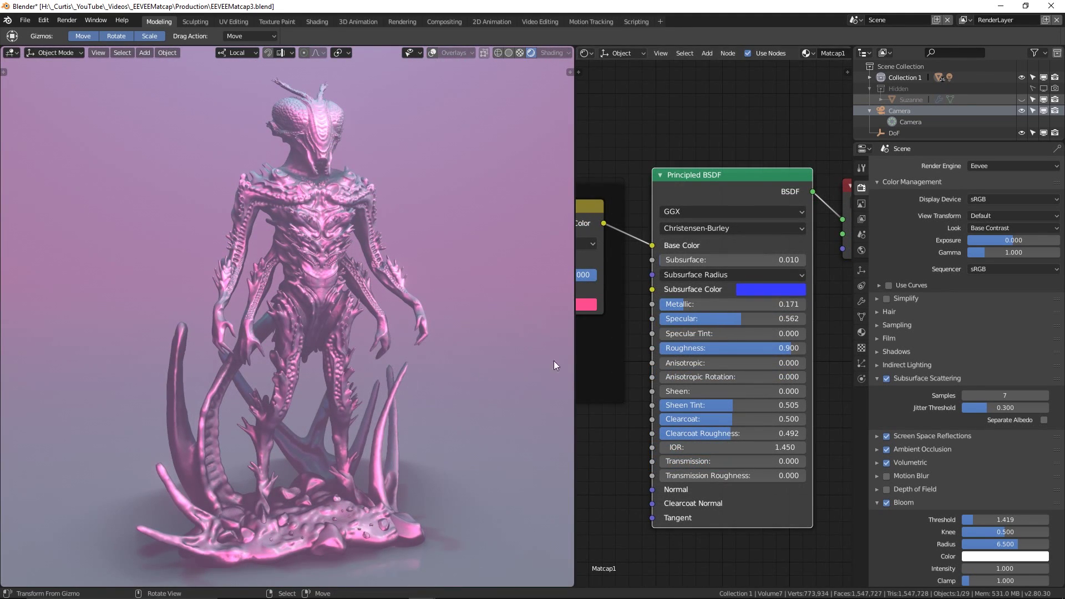
{"action": "left_click_drag", "start_coordinate": [688, 304], "coordinate": [716, 304]}
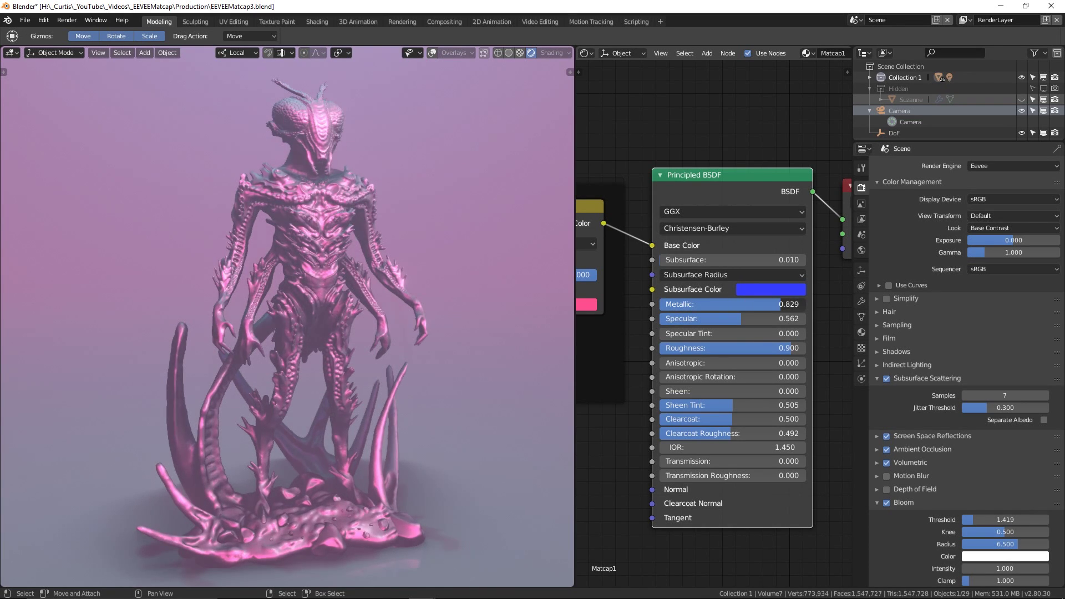
{"action": "left_click_drag", "start_coordinate": [782, 304], "coordinate": [776, 304]}
{"action": "left_click_drag", "start_coordinate": [791, 348], "coordinate": [691, 348]}
{"action": "middle_click_drag", "start_coordinate": [341, 345], "coordinate": [294, 351]}
{"action": "left_click_drag", "start_coordinate": [738, 348], "coordinate": [792, 348]}
{"action": "left_click_drag", "start_coordinate": [777, 304], "coordinate": [727, 304]}
{"action": "middle_click_drag", "start_coordinate": [361, 342], "coordinate": [404, 347]}
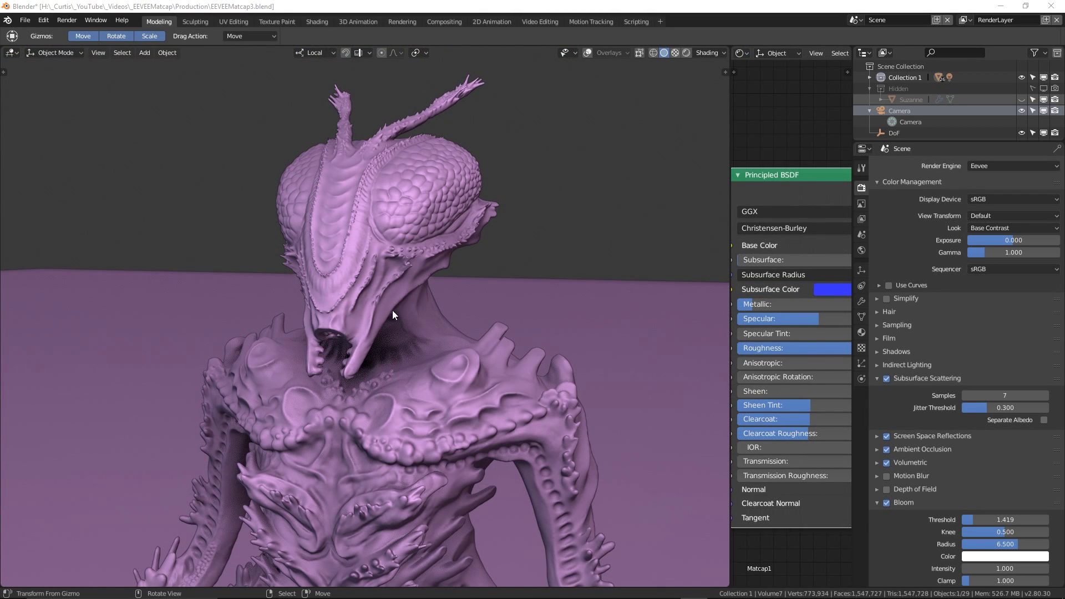
- Compare viewport Cavity on and off, then set Ridge 2.5 and Valley 0.889
{"action": "left_click", "coordinate": [707, 53]}
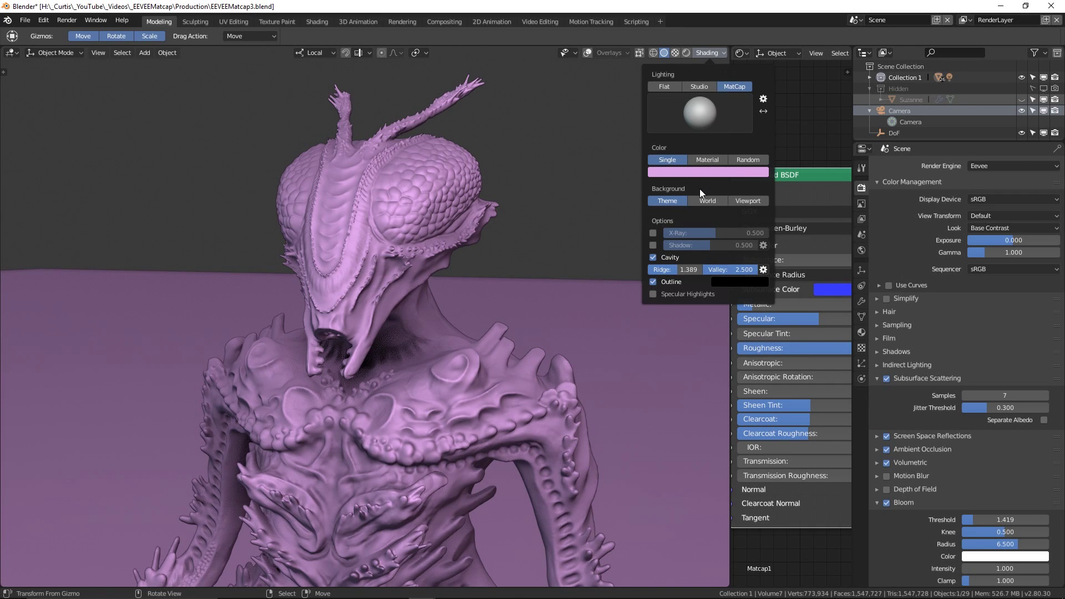
{"action": "left_click", "coordinate": [653, 258]}
{"action": "left_click", "coordinate": [654, 258]}
{"action": "left_click", "coordinate": [654, 258]}
{"action": "left_click", "coordinate": [653, 258]}
{"action": "mouse_move", "coordinate": [677, 270]}
{"action": "left_mouse_down"}
{"action": "mouse_move", "coordinate": [701, 269]}
{"action": "mouse_move", "coordinate": [649, 270]}
{"action": "mouse_move", "coordinate": [757, 270]}
{"action": "left_mouse_up"}
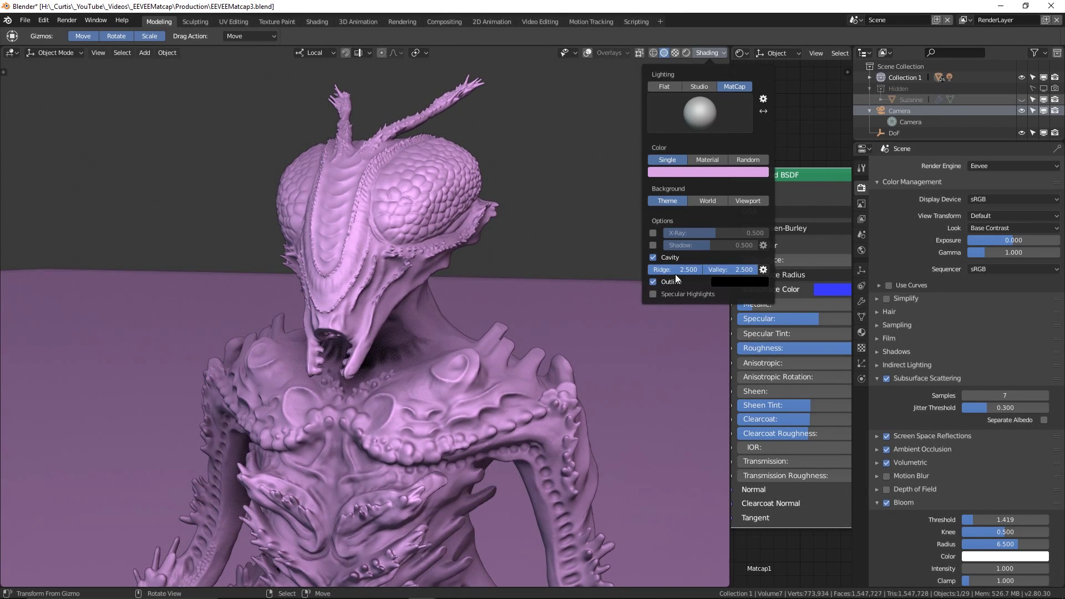
- Switch to Rendered shading and compare Ambient Occlusion, leaving it enabled
{"action": "key", "text": "shift+z"}
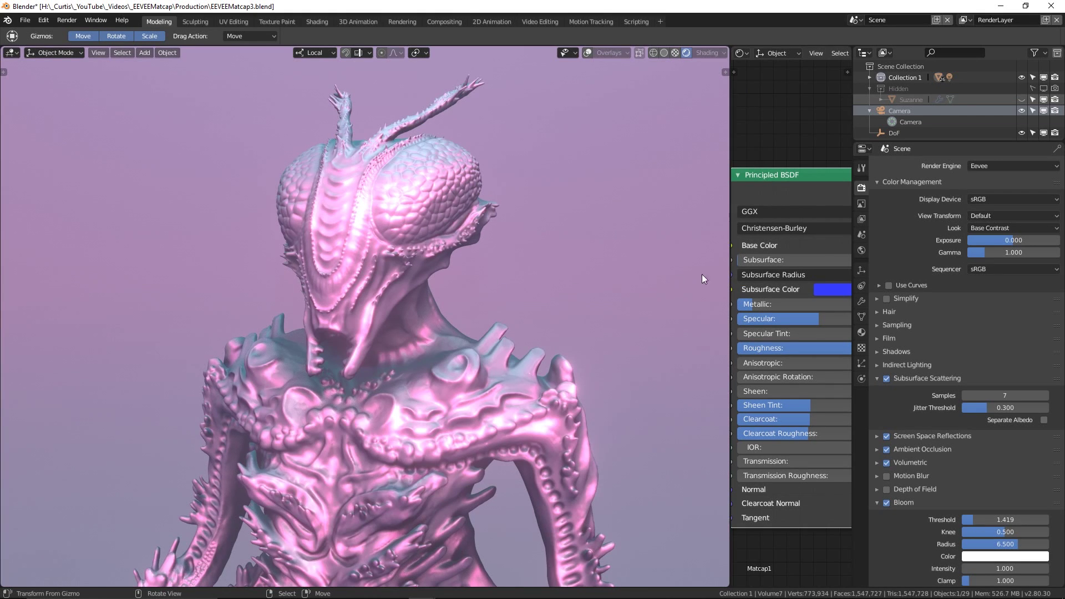
{"action": "left_click", "coordinate": [886, 449]}
{"action": "left_click", "coordinate": [887, 449]}
{"action": "left_click", "coordinate": [887, 450]}
{"action": "left_click", "coordinate": [887, 450]}
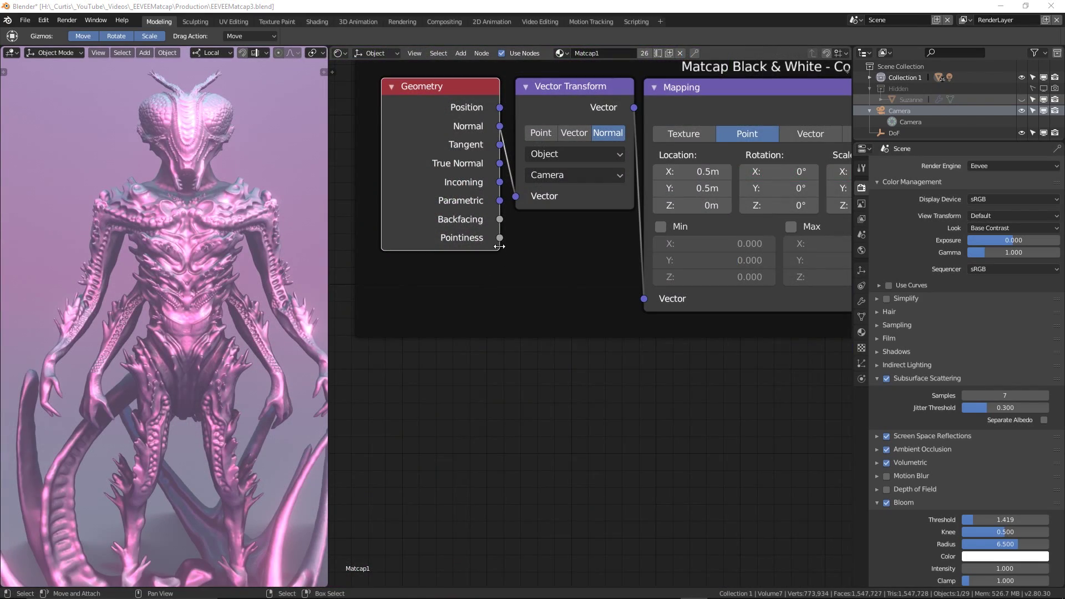
- Drag a link from the Geometry node's Pointiness output and orbit the reddish-brown Cycles alien
{"action": "left_click_drag", "start_coordinate": [500, 238], "coordinate": [500, 239]}
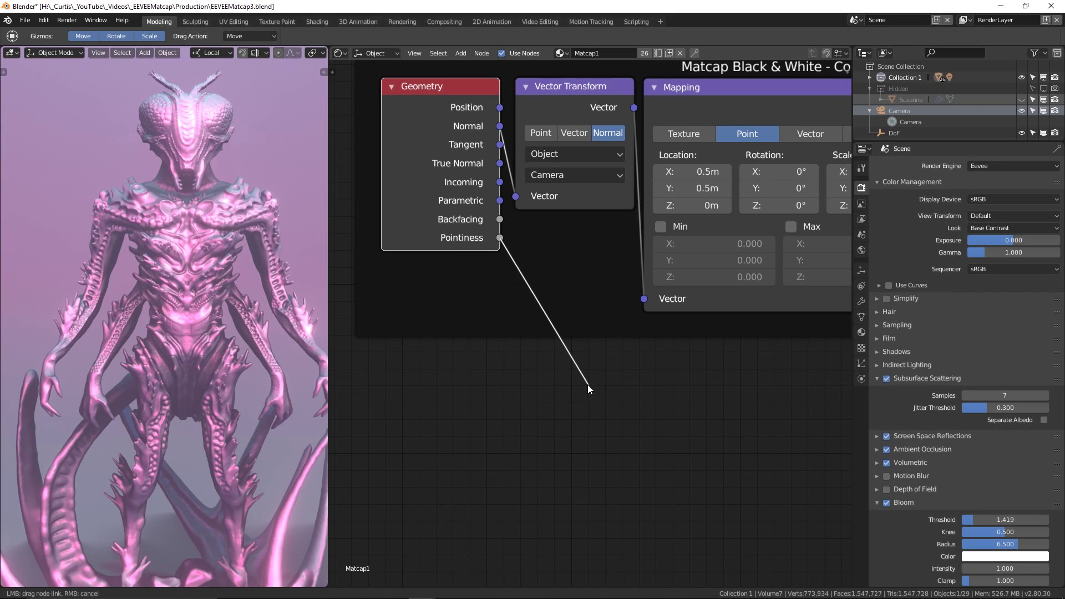
{"action": "left_click_drag", "start_coordinate": [587, 385], "coordinate": [587, 384]}
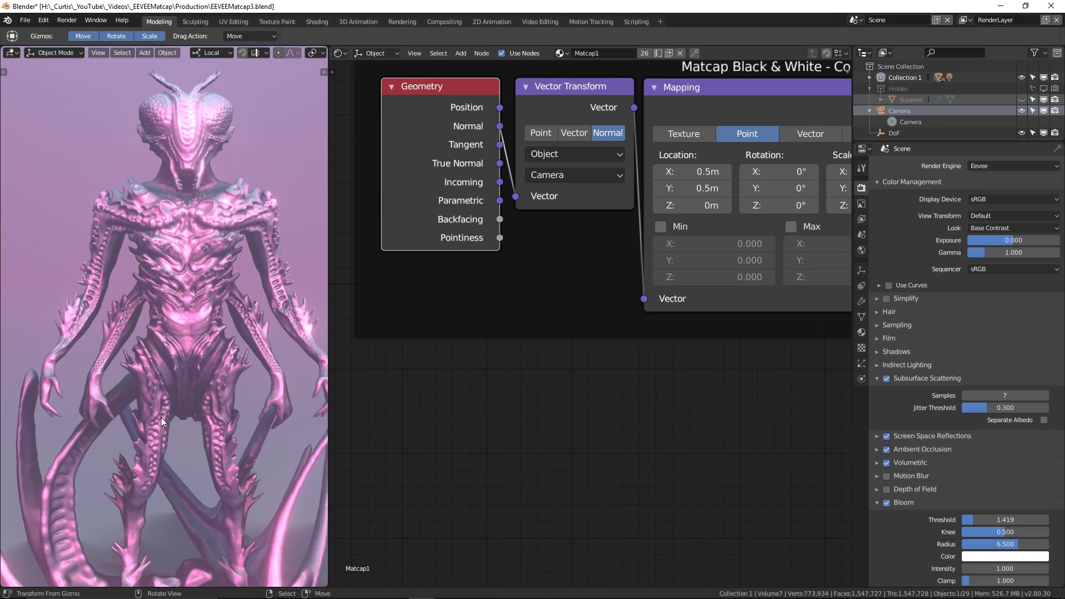
{"action": "mouse_move", "coordinate": [161, 418]}
{"action": "middle_mouse_down"}
{"action": "mouse_move", "coordinate": [179, 423]}
{"action": "mouse_move", "coordinate": [165, 424]}
{"action": "middle_mouse_up"}
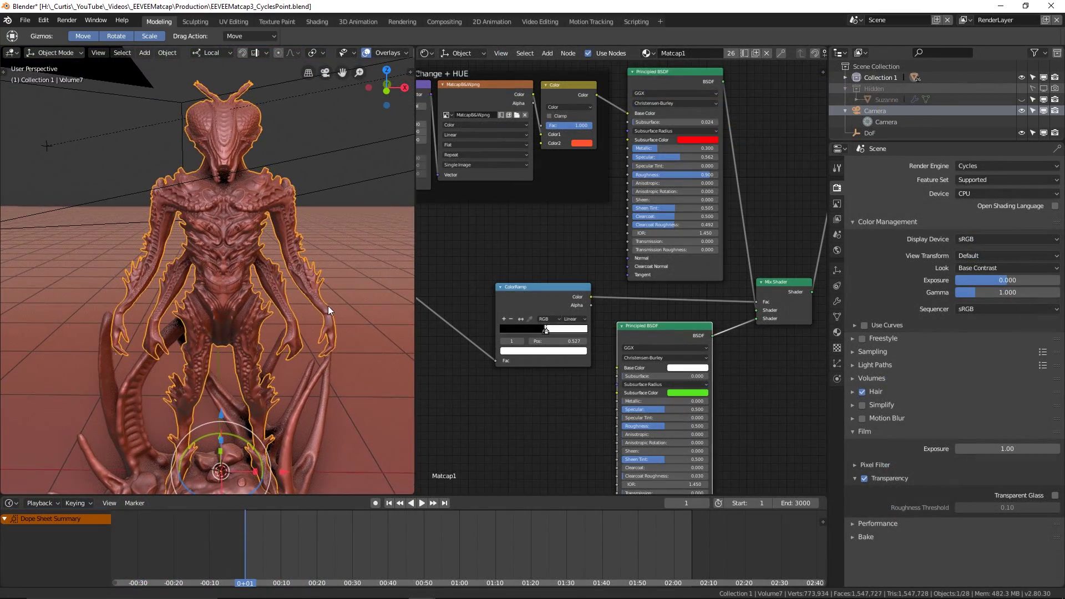
- Reposition the ColorRamp and Mix Shader nodes beside the Principled BSDF in the node graph
{"action": "middle_click_drag", "start_coordinate": [328, 305], "coordinate": [317, 327]}
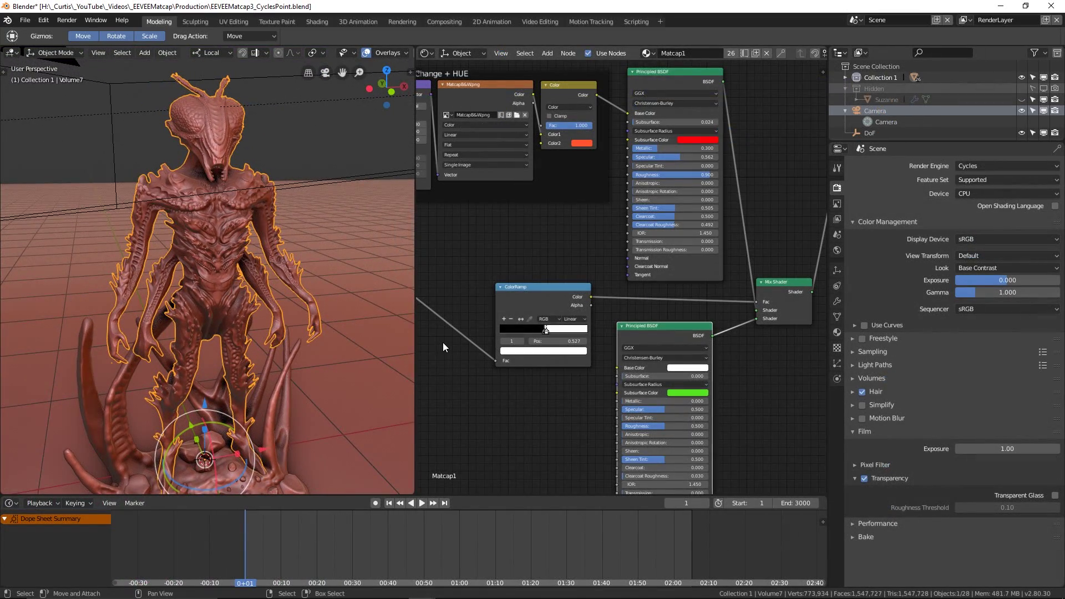
{"action": "middle_click_drag", "start_coordinate": [487, 232], "coordinate": [617, 248]}
{"action": "left_click_drag", "start_coordinate": [670, 304], "coordinate": [559, 241]}
{"action": "middle_click_drag", "start_coordinate": [501, 242], "coordinate": [704, 288]}
{"action": "scroll", "coordinate": [611, 262], "scroll_direction": "up", "scroll_amount": 5}
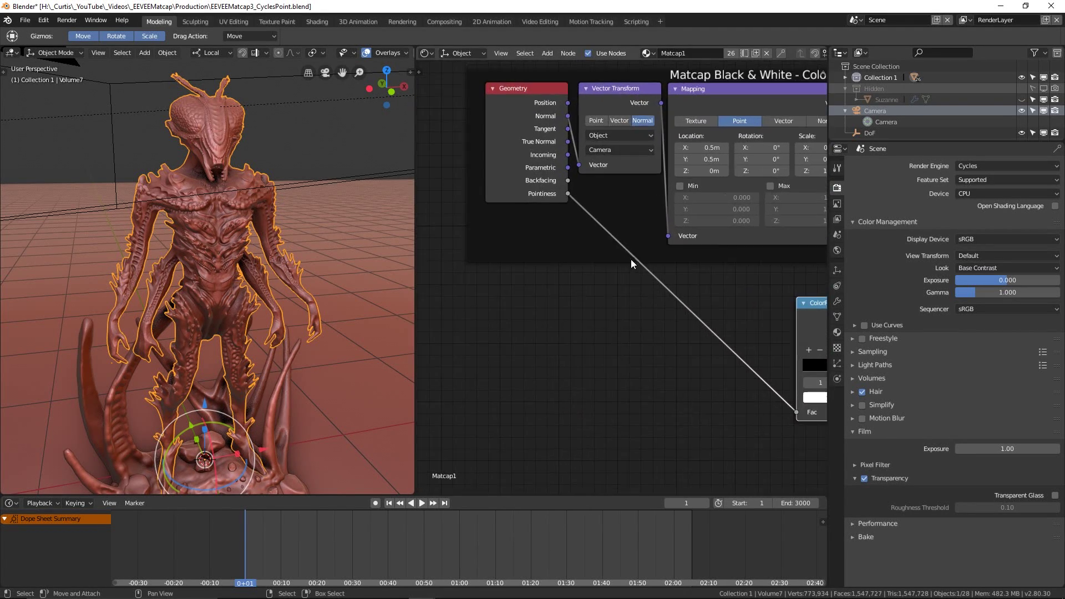
{"action": "middle_click_drag", "start_coordinate": [630, 259], "coordinate": [452, 225]}
{"action": "middle_click_drag", "start_coordinate": [749, 357], "coordinate": [595, 326]}
{"action": "left_click_drag", "start_coordinate": [532, 267], "coordinate": [540, 311]}
{"action": "middle_click_drag", "start_coordinate": [760, 340], "coordinate": [443, 305]}
{"action": "mouse_move", "coordinate": [672, 305]}
{"action": "left_mouse_down"}
{"action": "mouse_move", "coordinate": [677, 289]}
{"action": "mouse_move", "coordinate": [668, 300]}
{"action": "left_mouse_up"}
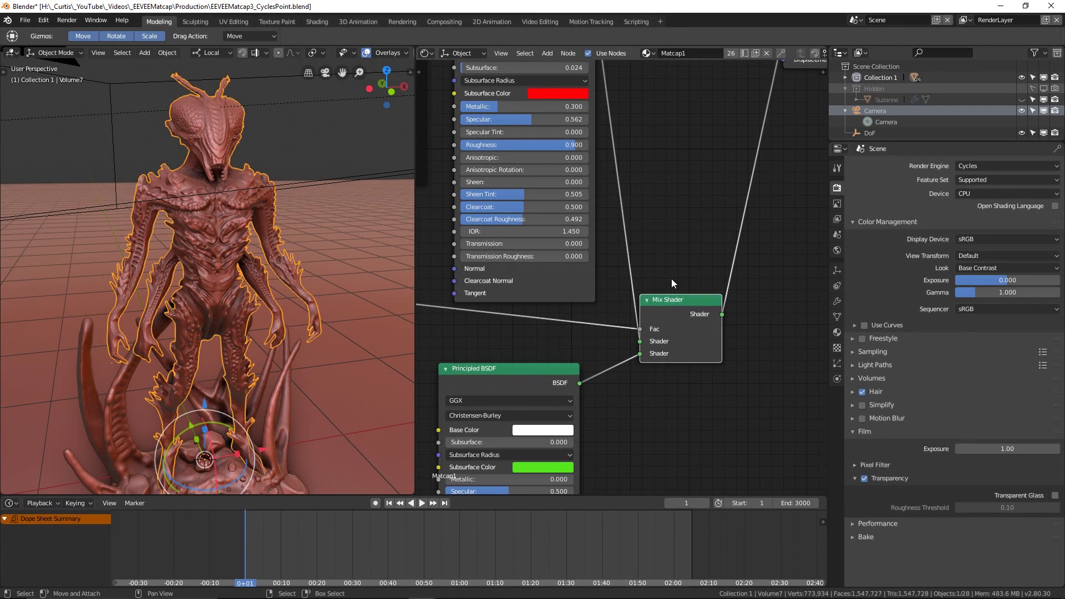
{"action": "scroll", "coordinate": [664, 258], "scroll_direction": "down", "scroll_amount": 2}
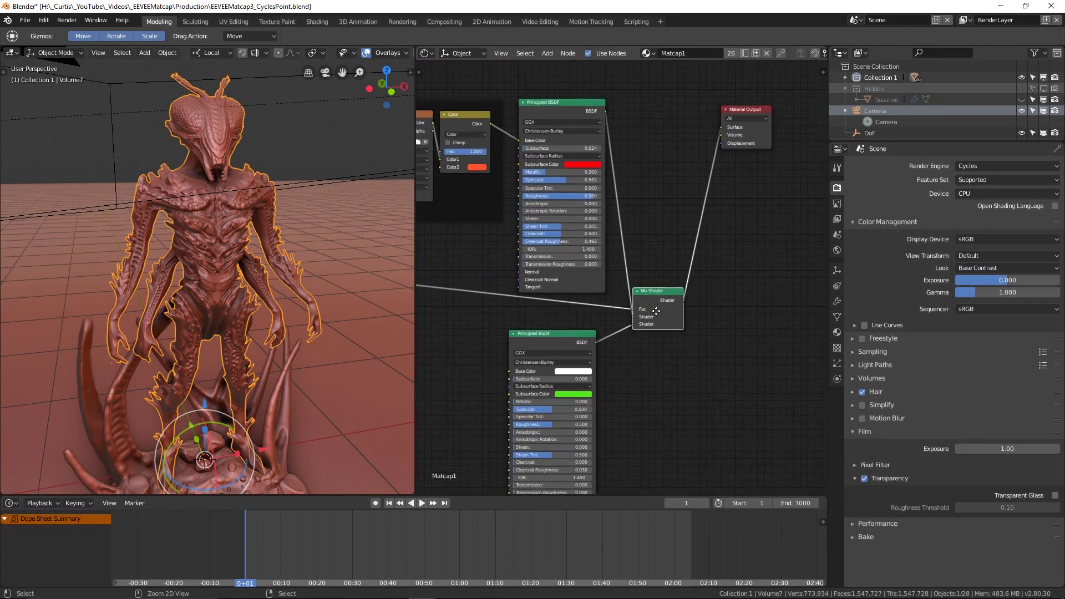
- In a maximized node editor, move the lower Principled BSDF and Mix Shader nodes into place
{"action": "key", "text": "ctrl+space"}
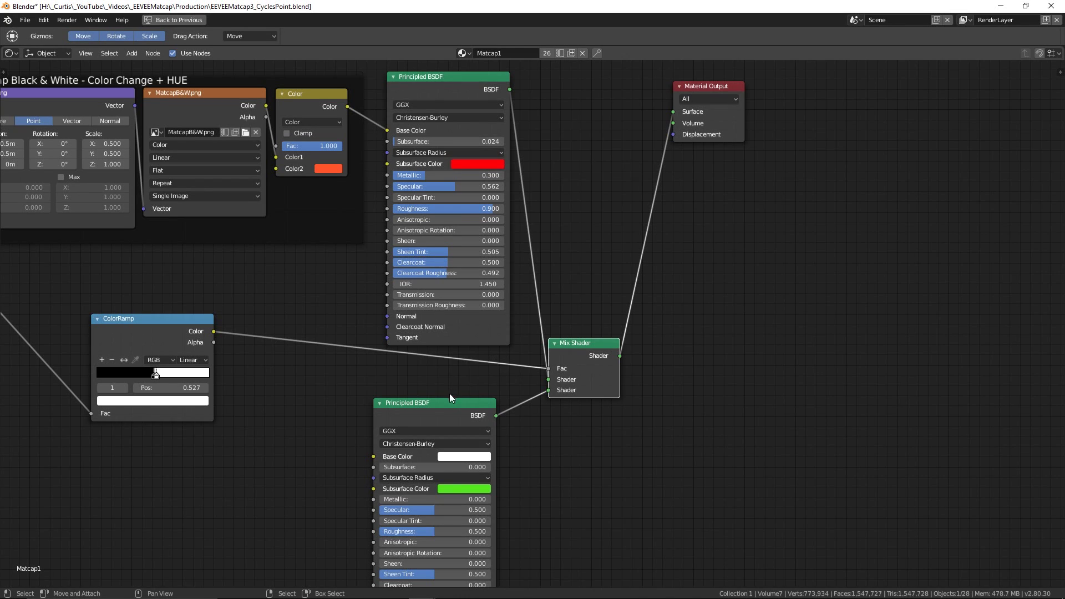
{"action": "left_click_drag", "start_coordinate": [441, 404], "coordinate": [455, 386]}
{"action": "left_click_drag", "start_coordinate": [574, 342], "coordinate": [605, 346]}
{"action": "middle_click_drag", "start_coordinate": [606, 230], "coordinate": [573, 307]}
{"action": "key", "text": "ctrl+space"}
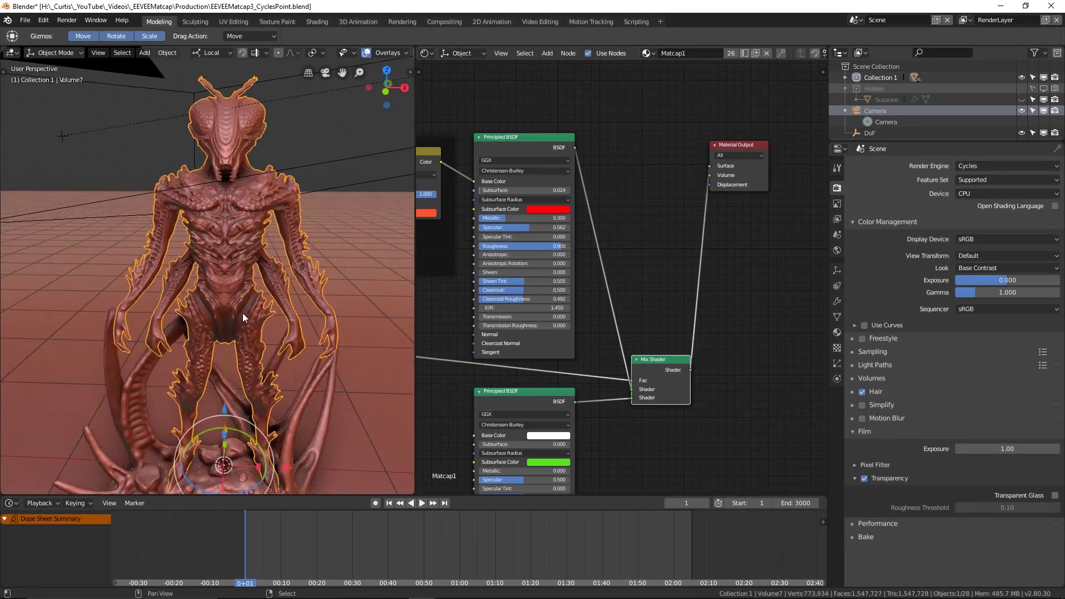
- Zoom the node view onto the ColorRamp and texture nodes
{"action": "middle_click_drag", "start_coordinate": [442, 330], "coordinate": [826, 289]}
{"action": "scroll", "coordinate": [733, 374], "scroll_direction": "up", "scroll_amount": 2}
{"action": "scroll", "coordinate": [732, 375], "scroll_direction": "up", "scroll_amount": 1}
{"action": "middle_click_drag", "start_coordinate": [760, 376], "coordinate": [710, 328]}
{"action": "scroll", "coordinate": [710, 328], "scroll_direction": "up", "scroll_amount": 3}
- Flip the ColorRamp twice to keep black-to-white, then set the green Principled BSDF Metallic to 0.738
{"action": "scroll", "coordinate": [574, 304], "scroll_direction": "down", "scroll_amount": 1}
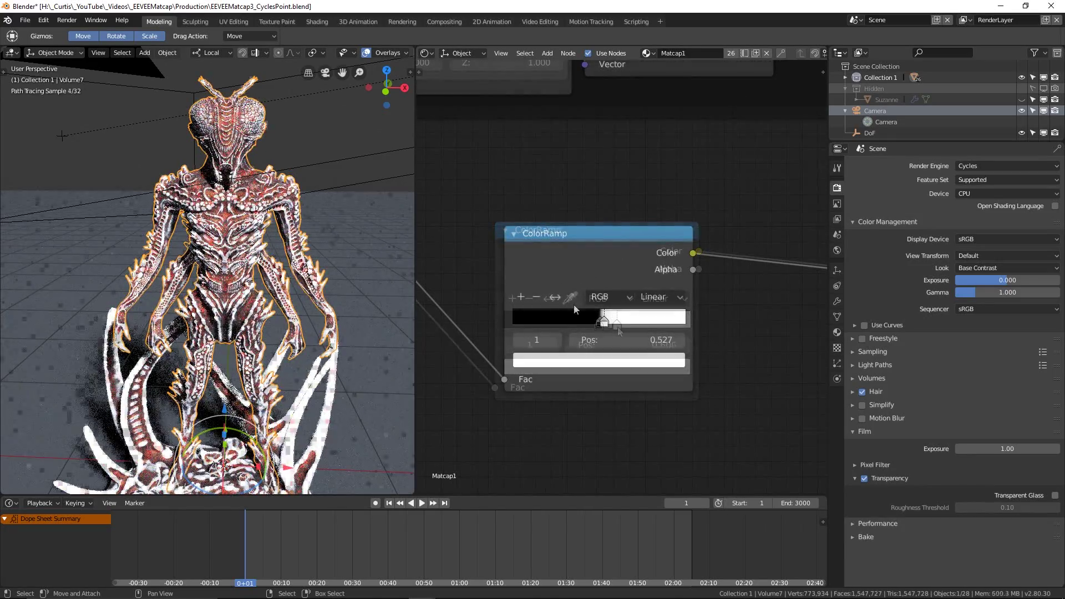
{"action": "left_click", "coordinate": [554, 298]}
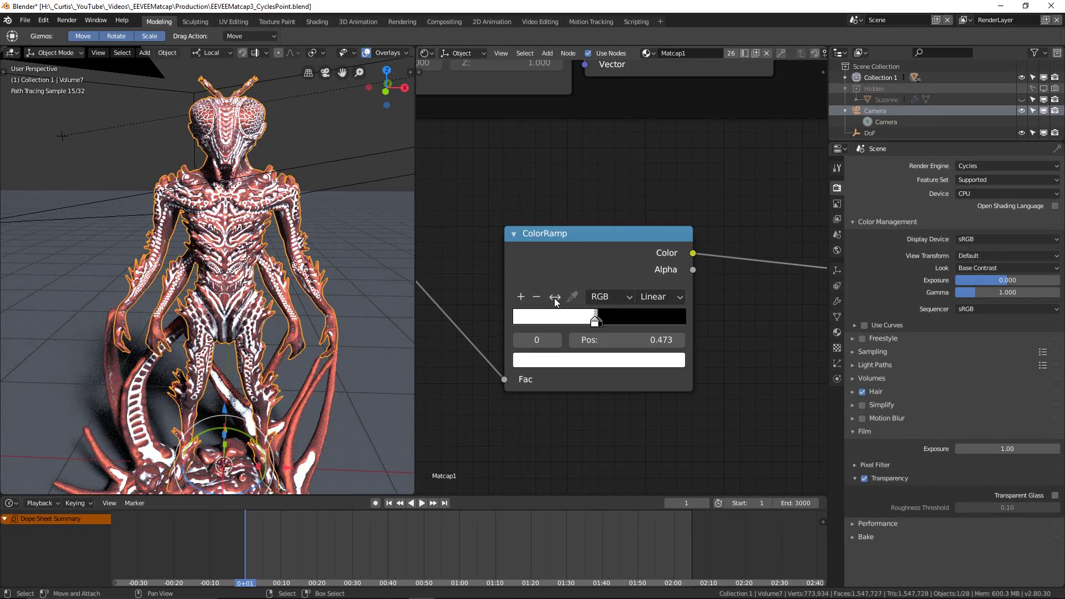
{"action": "left_click", "coordinate": [555, 298]}
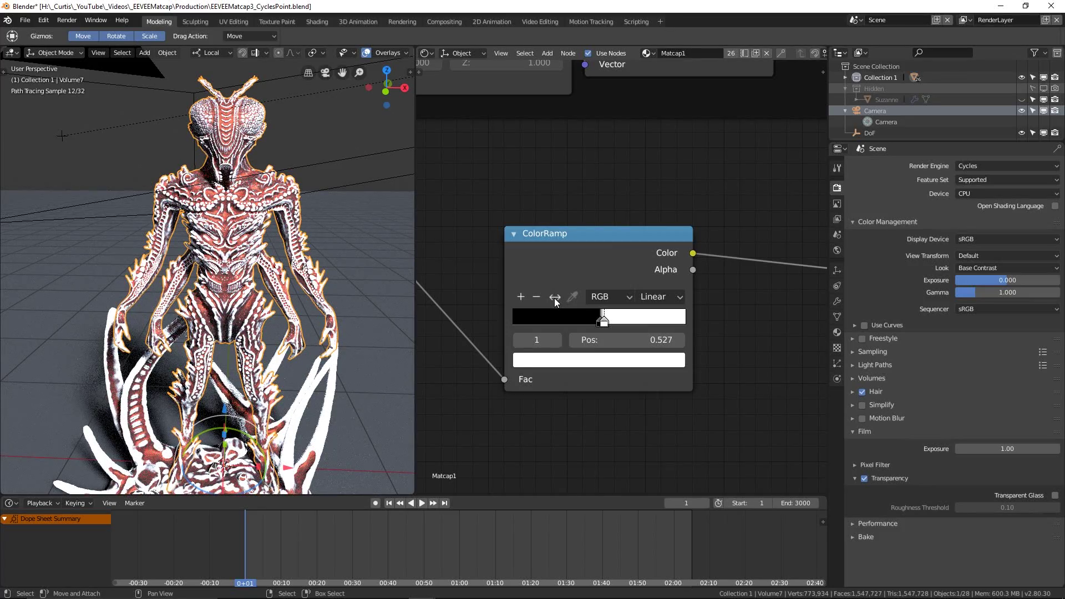
{"action": "middle_click_drag", "start_coordinate": [349, 304], "coordinate": [369, 303]}
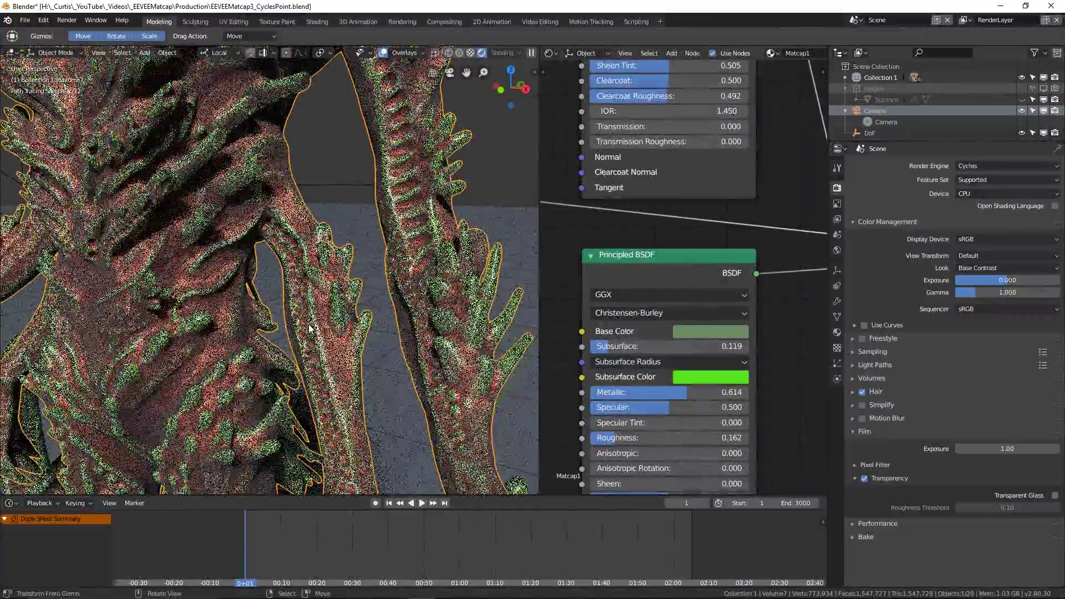
{"action": "left_click_drag", "start_coordinate": [650, 395], "coordinate": [702, 396]}
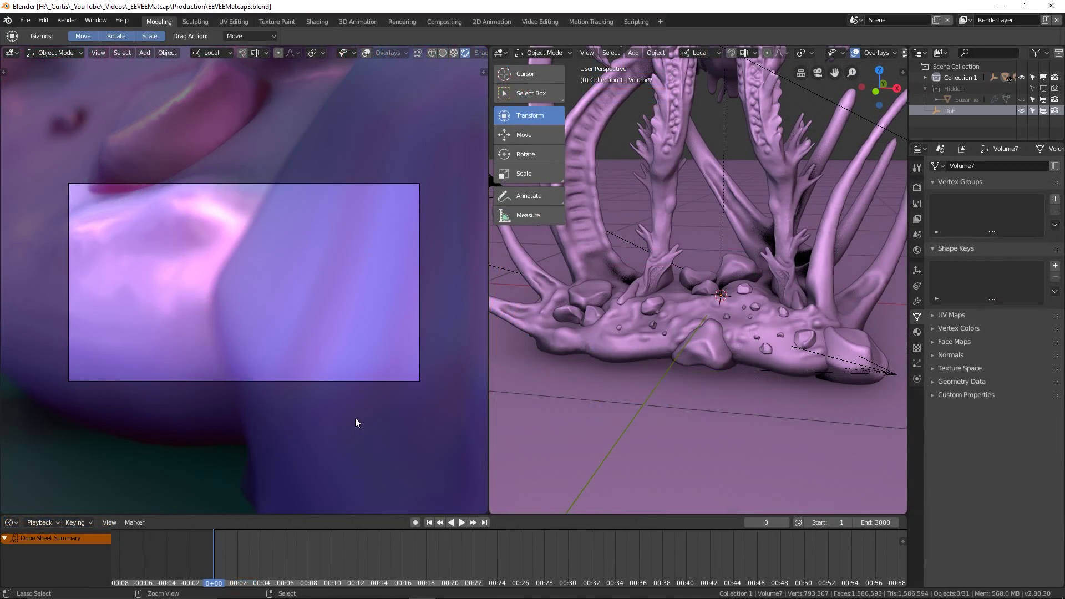
- Maximize the matcap alien camera view with Ctrl+Space and play its animation
{"action": "key", "text": "ctrl+space"}
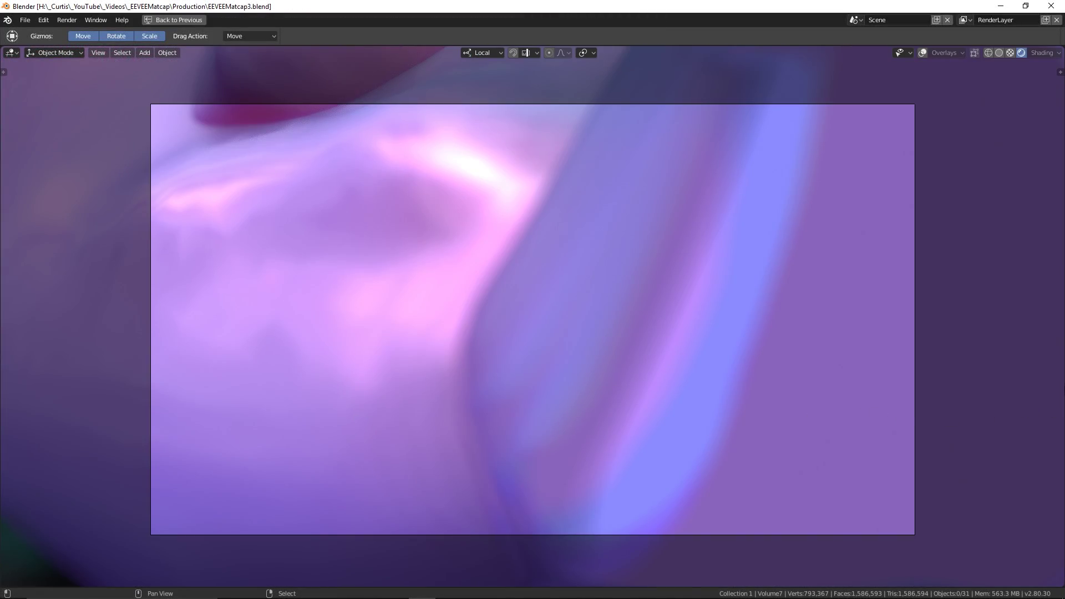
{"action": "key", "text": "space"}
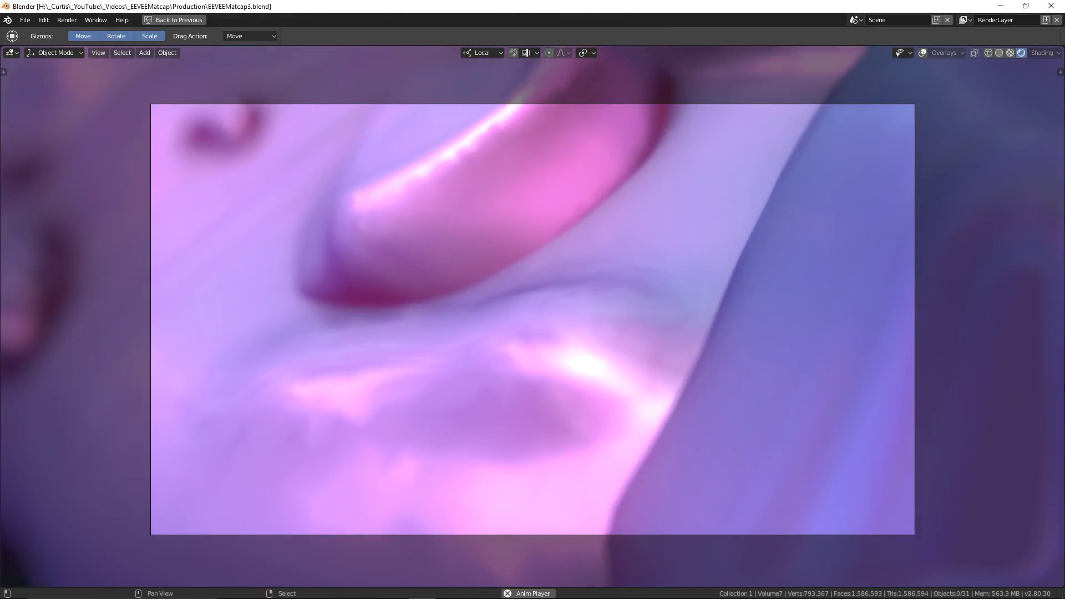